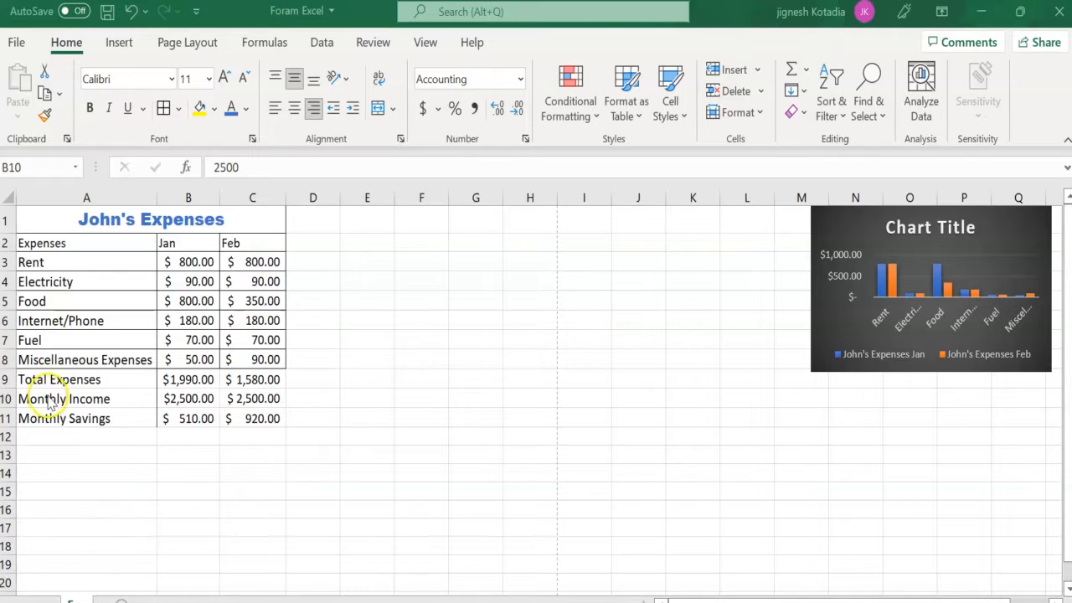
pyautogui.click(89, 400)
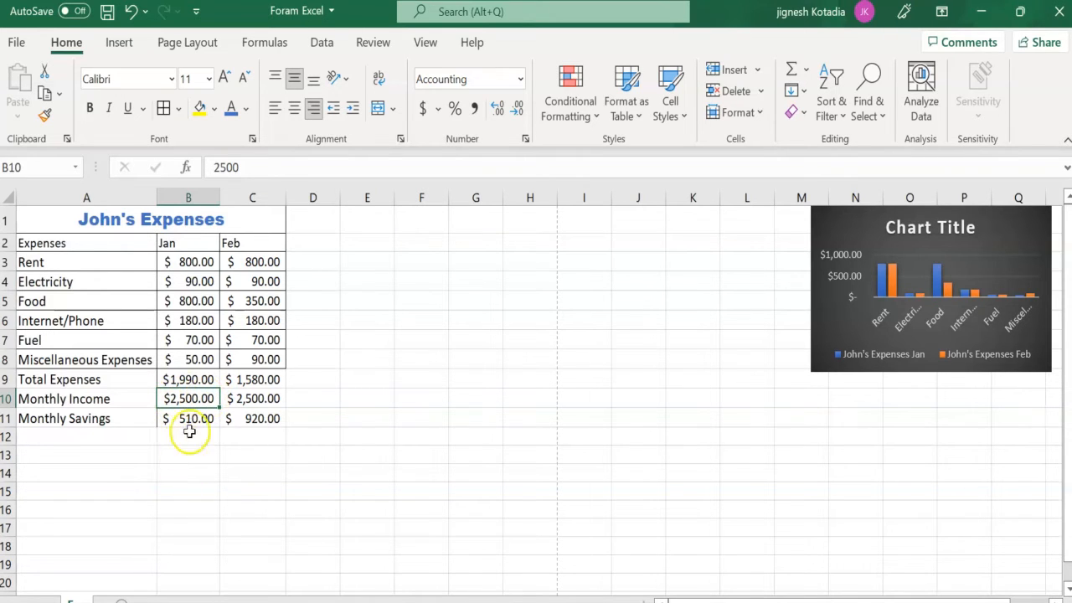
pyautogui.click(65, 436)
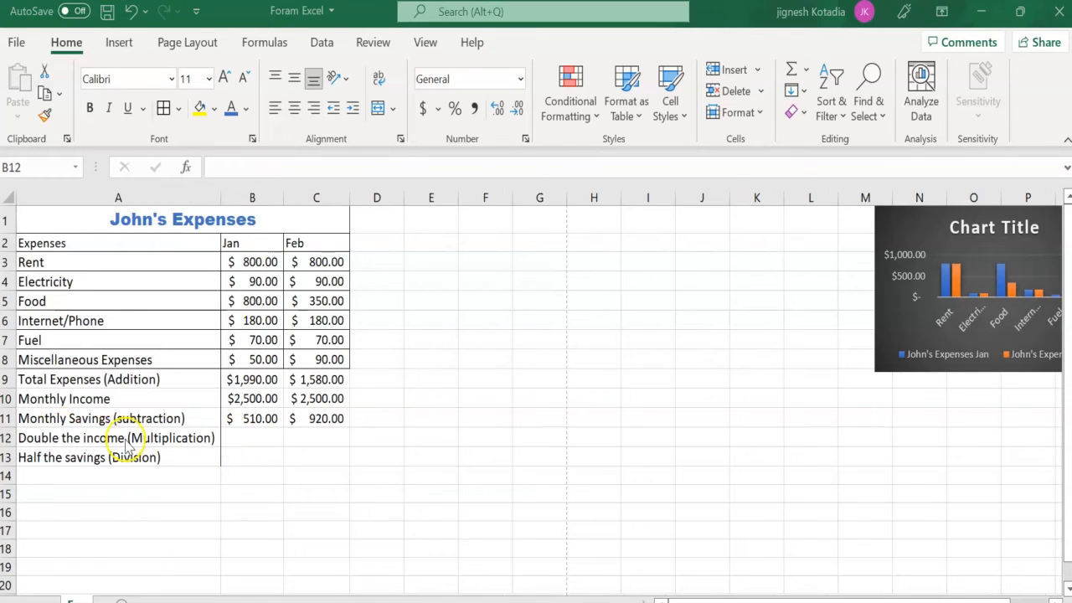
pyautogui.press('Tab')
pyautogui.click(72, 438)
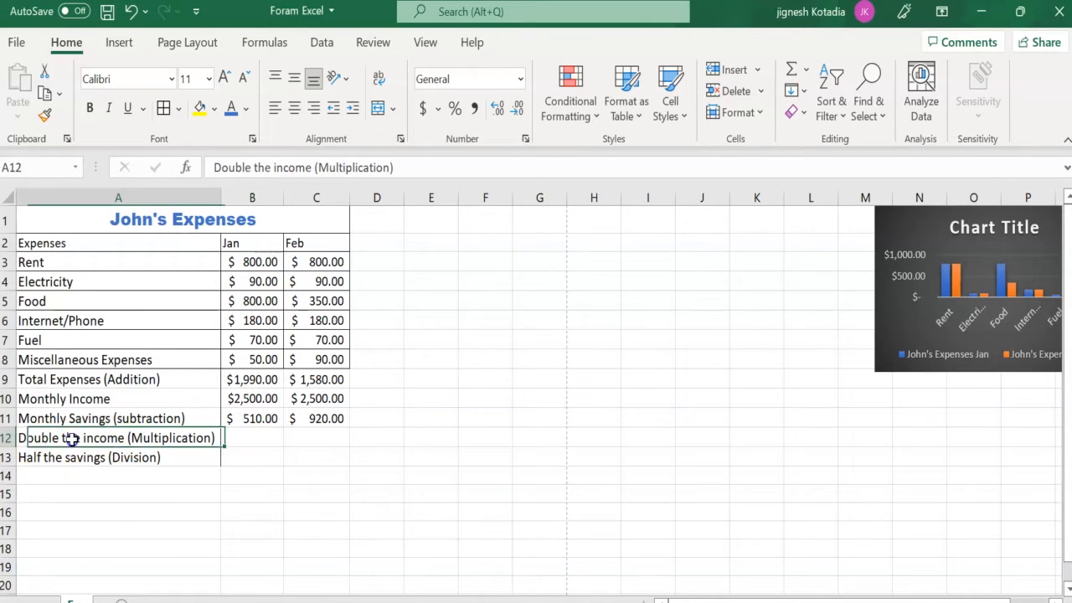
pyautogui.click(262, 437)
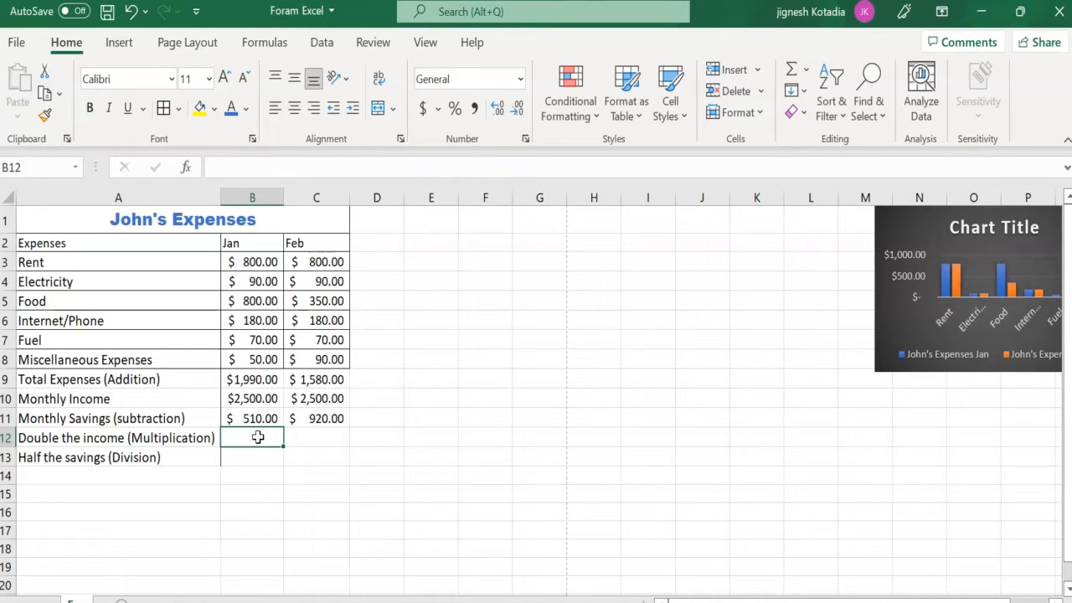
pyautogui.click(249, 400)
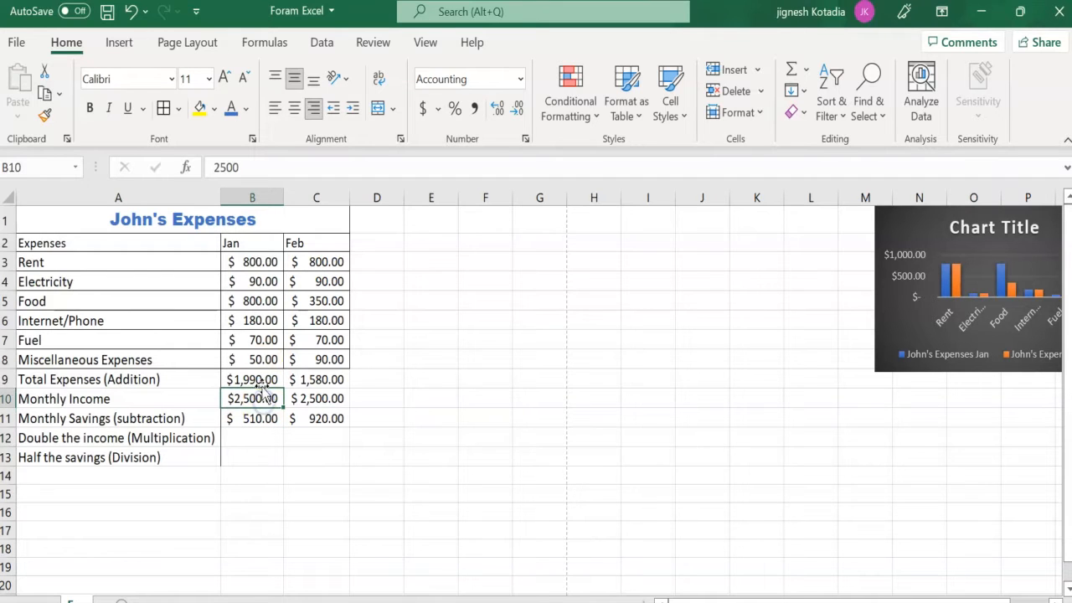
pyautogui.click(255, 396)
# - Enter the formula =B10*2 in cell B12 to double the Jan monthly income
pyautogui.click(261, 437)
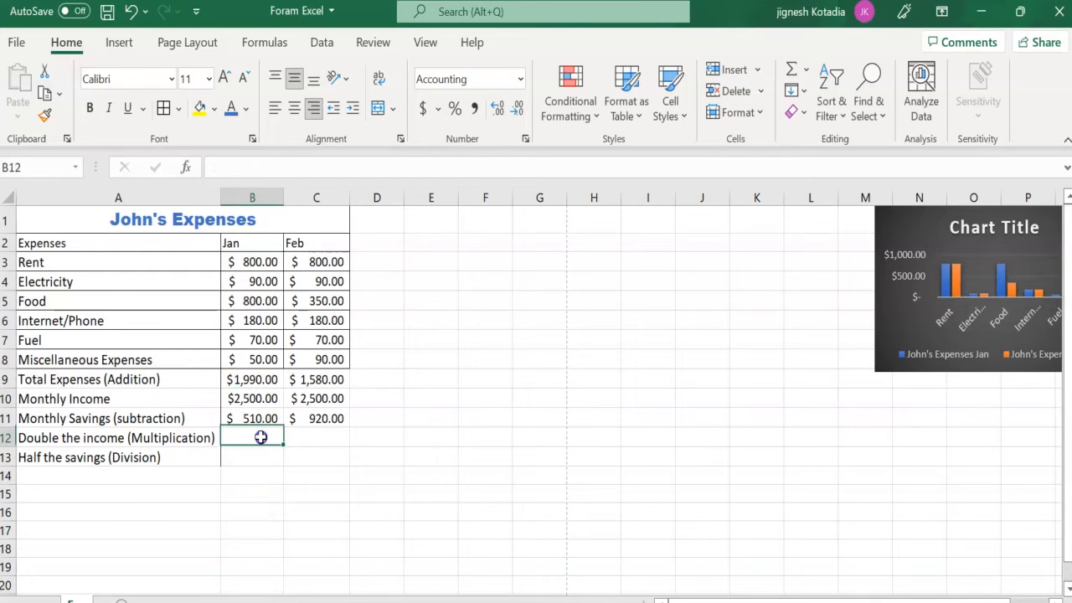
pyautogui.click(254, 440)
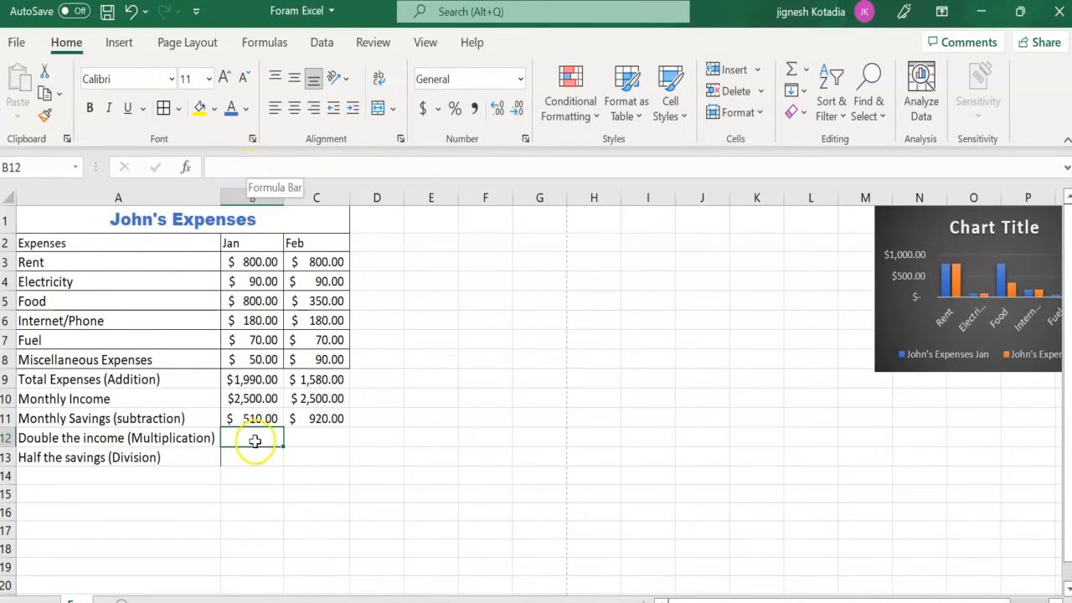
pyautogui.write('=')
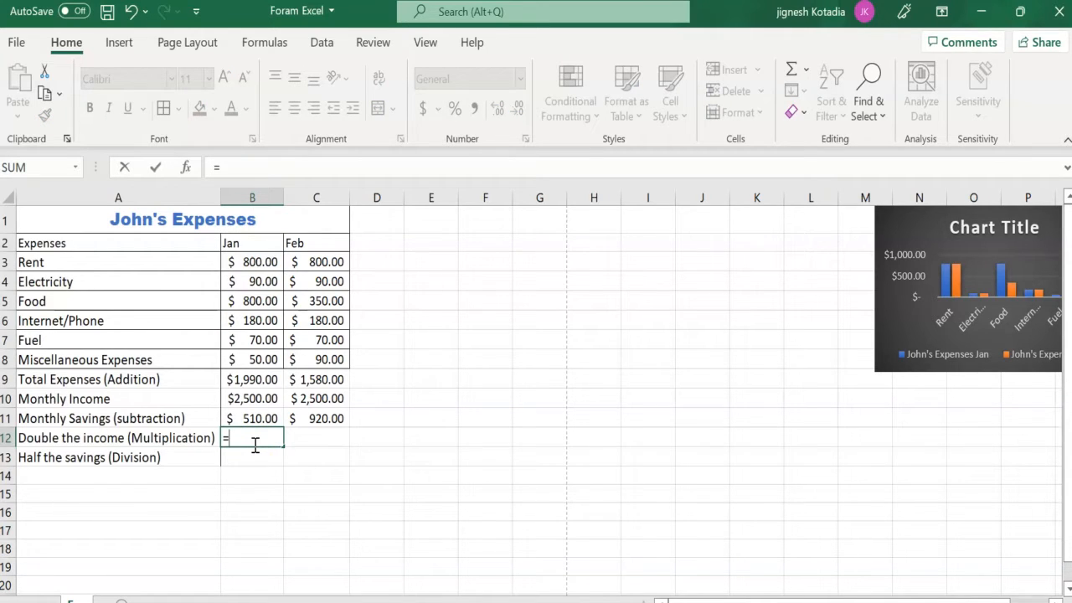
pyautogui.click(254, 400)
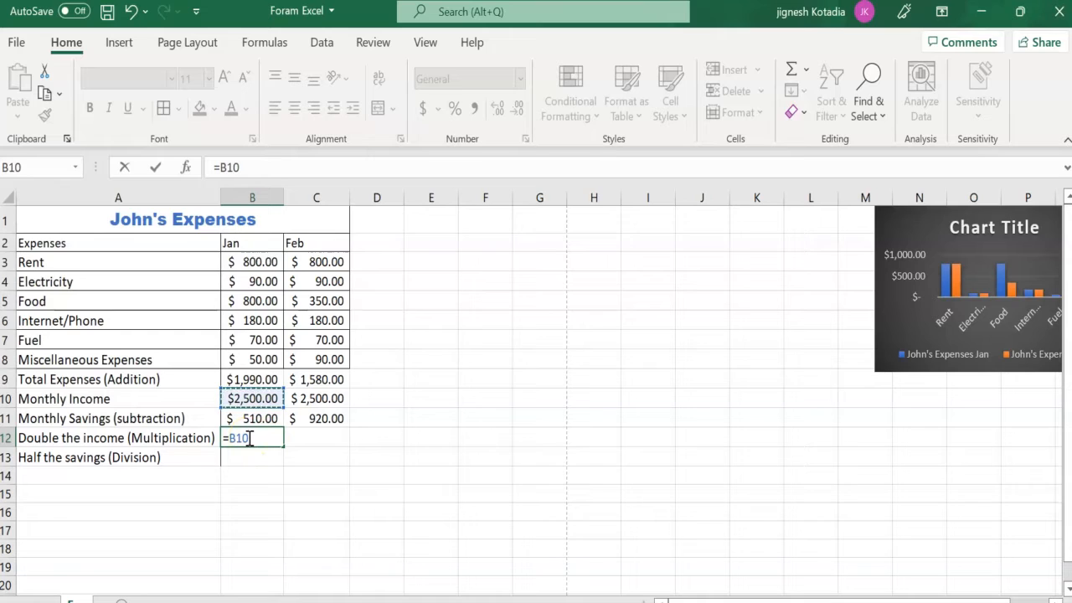
pyautogui.write('8')
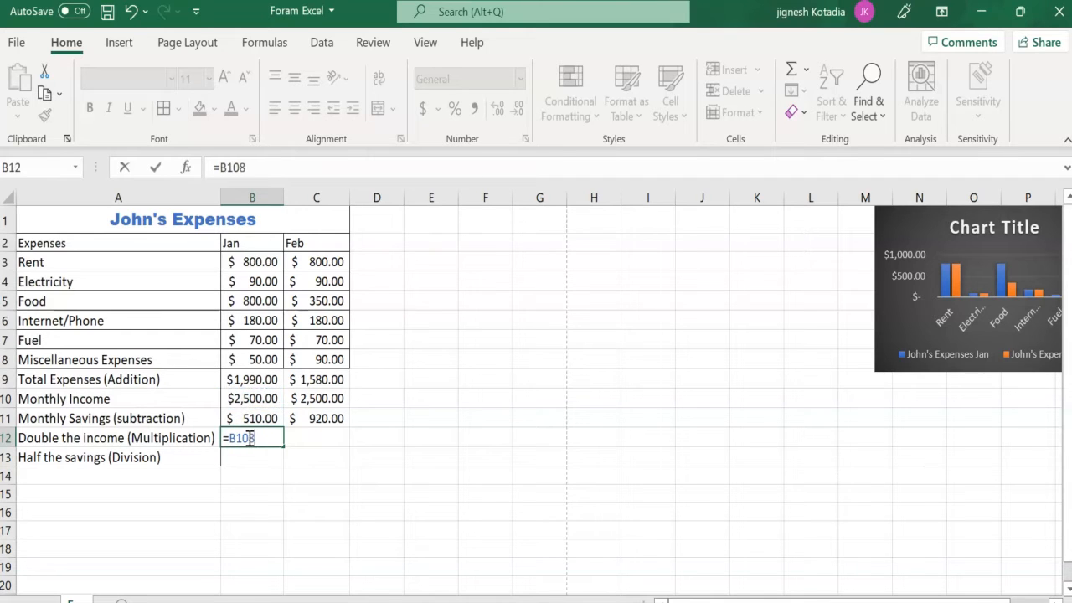
pyautogui.press('BackSpace')
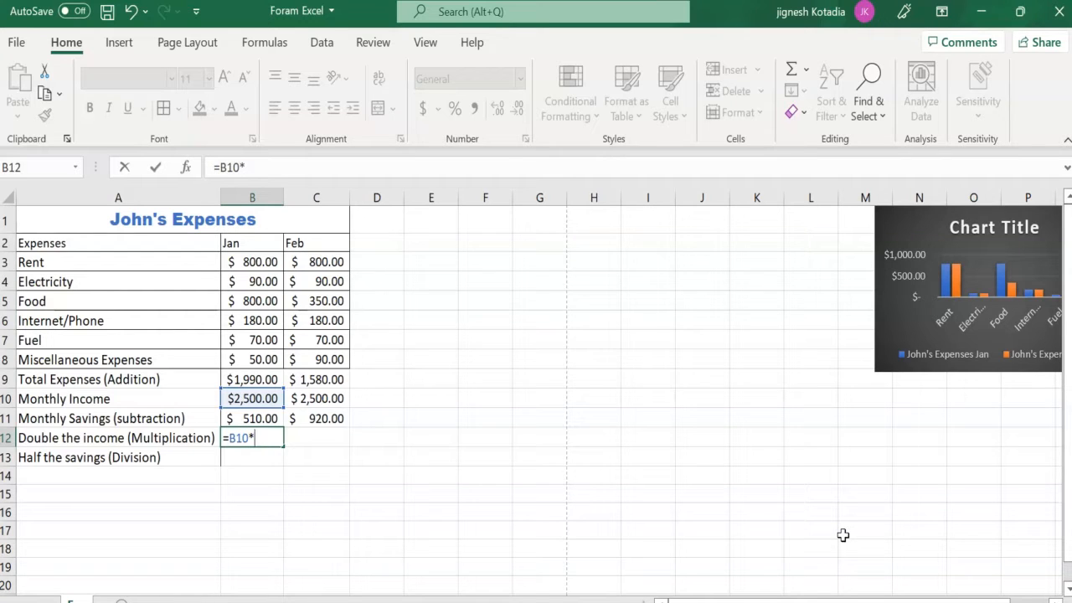
pyautogui.press('BackSpace')
pyautogui.press('BackSpace')
pyautogui.press('Return')
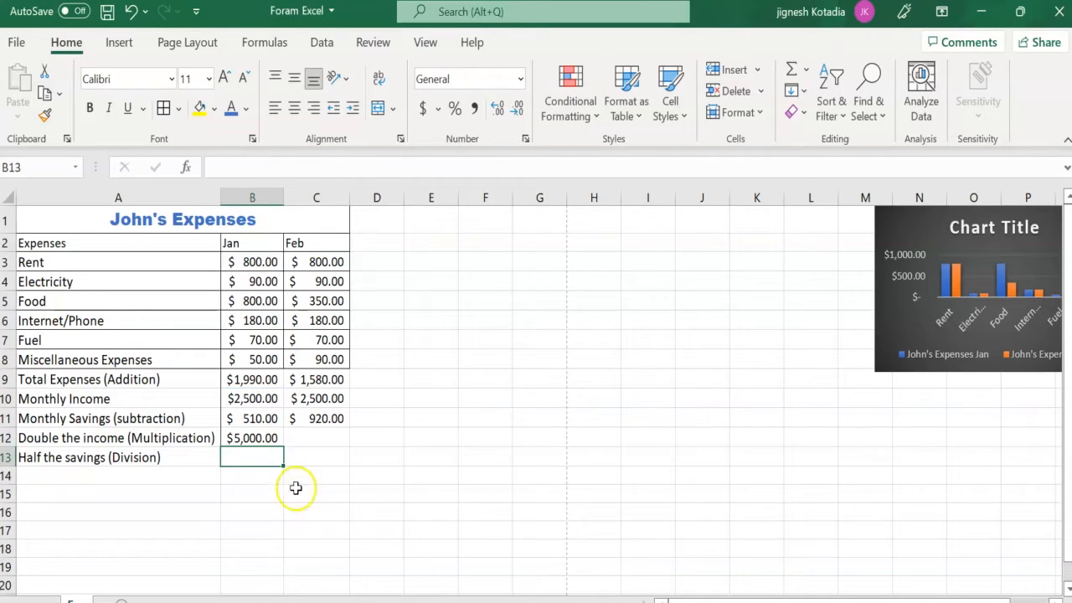
# - Review the multiplication formula in the Jan double-income cell B12
pyautogui.click(262, 438)
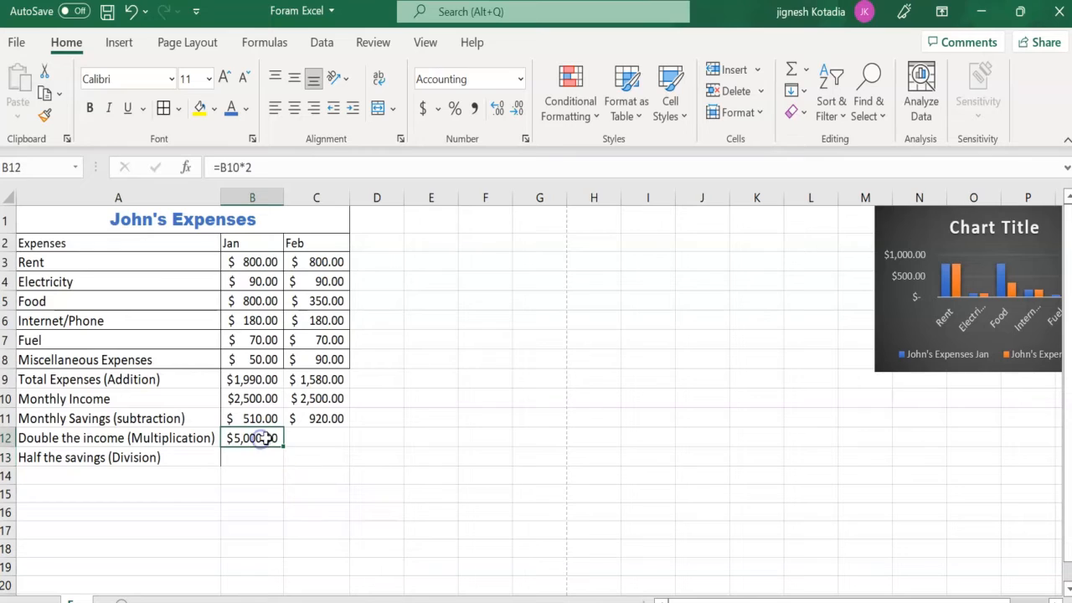
pyautogui.moveTo(256, 167); pyautogui.dragTo(219, 164)
pyautogui.click(268, 166)
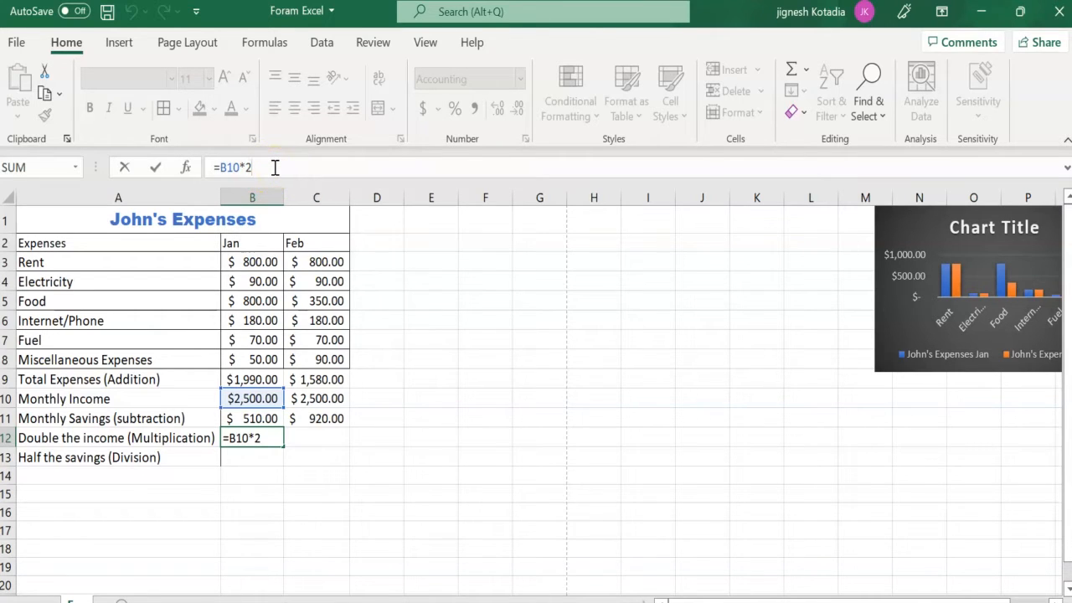
pyautogui.press('Return')
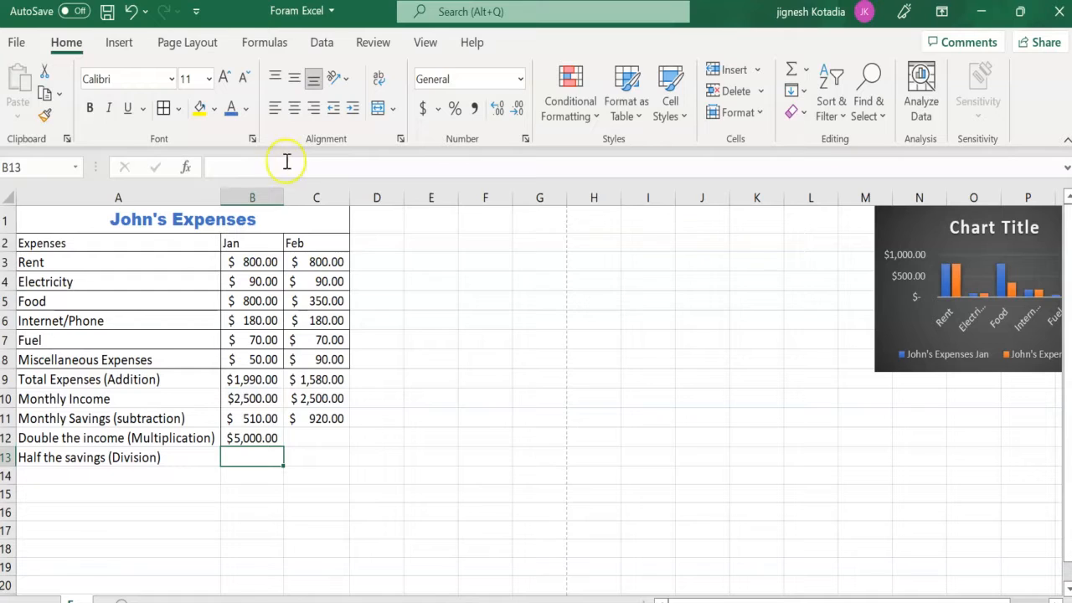
pyautogui.click(263, 435)
# - Enter the formula =C10*2 in cell C12 to double the Feb monthly income
pyautogui.click(309, 433)
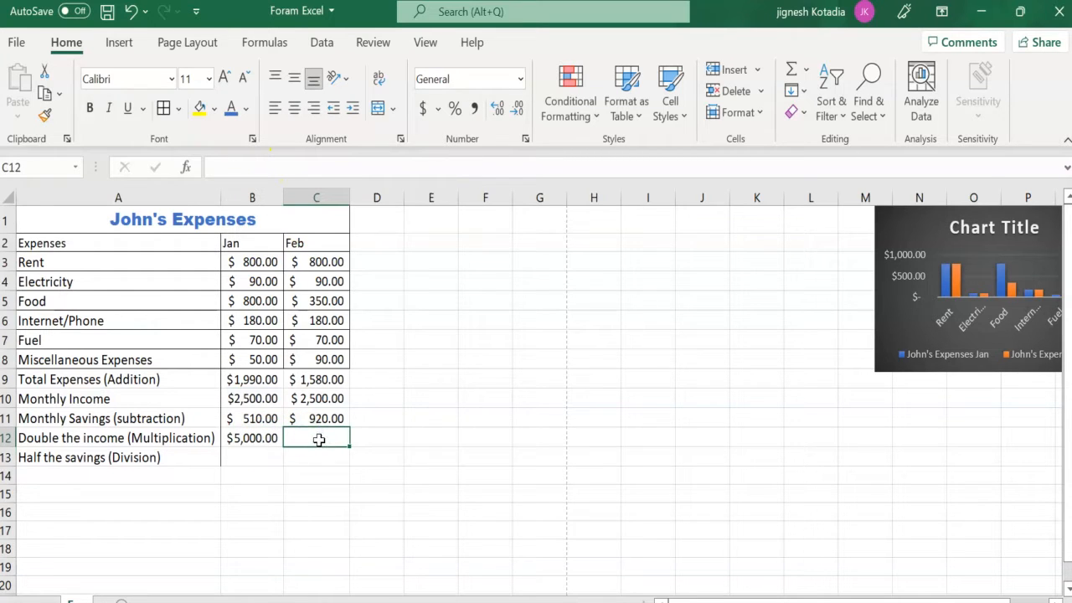
pyautogui.write('=')
pyautogui.click(321, 400)
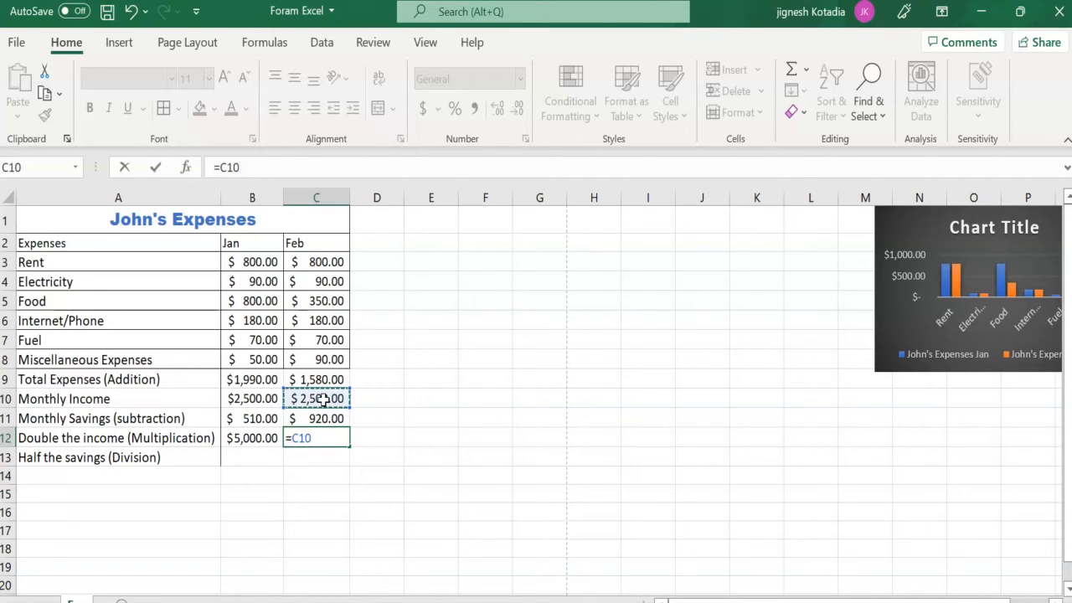
pyautogui.write('*')
pyautogui.press('Return')
pyautogui.click(319, 436)
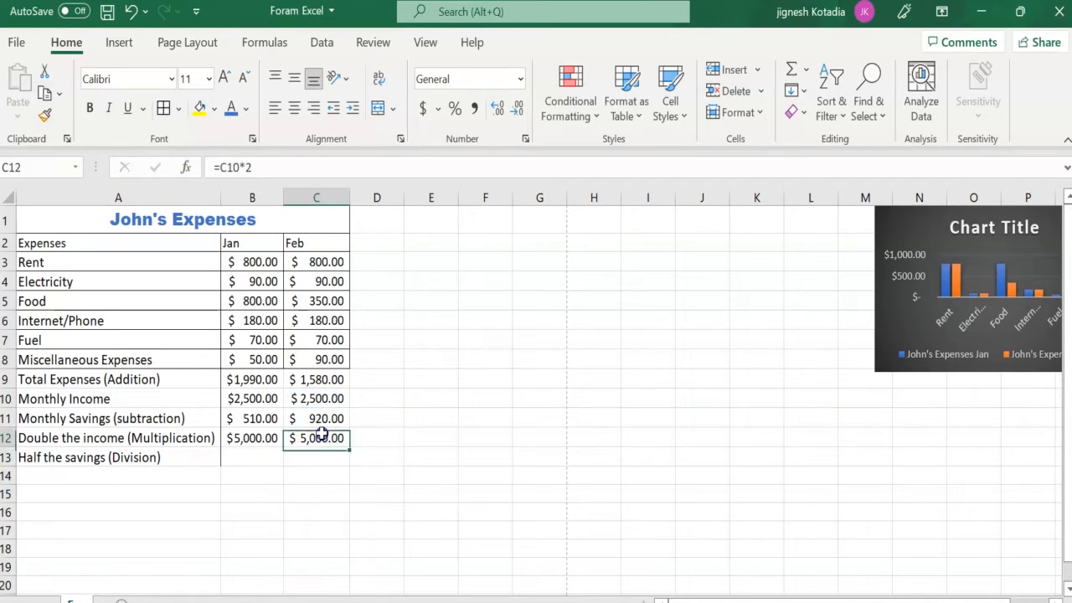
pyautogui.moveTo(256, 167); pyautogui.dragTo(215, 167)
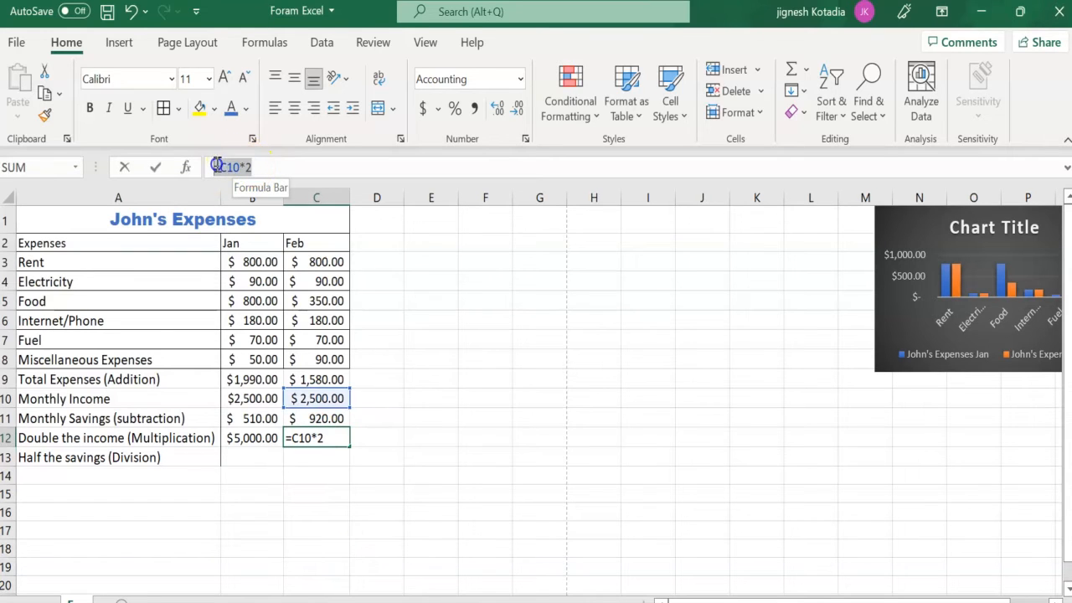
pyautogui.write('=')
pyautogui.click(251, 457)
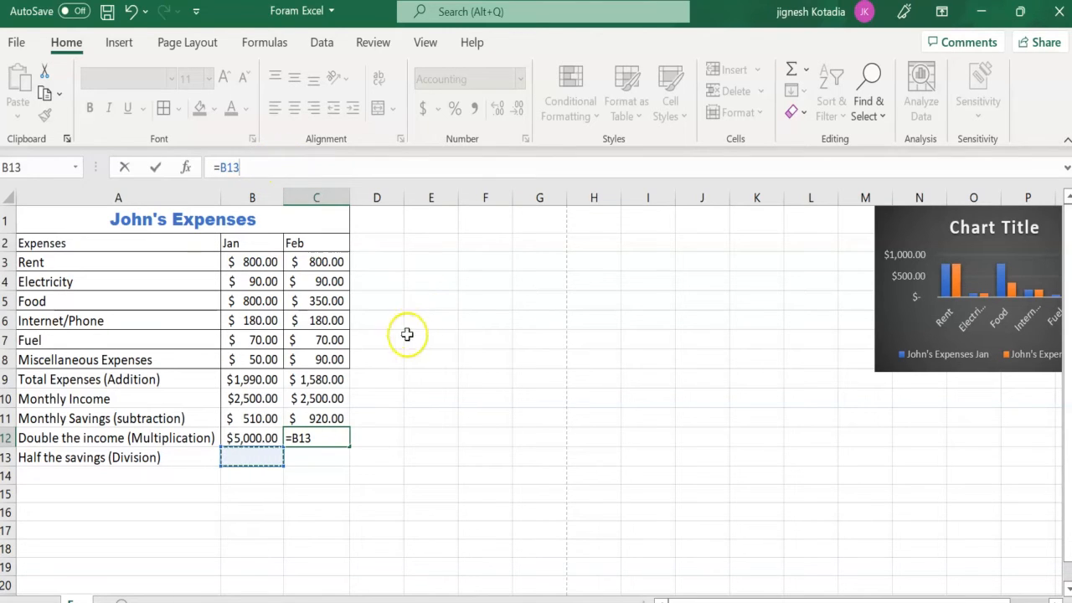
pyautogui.click(429, 317)
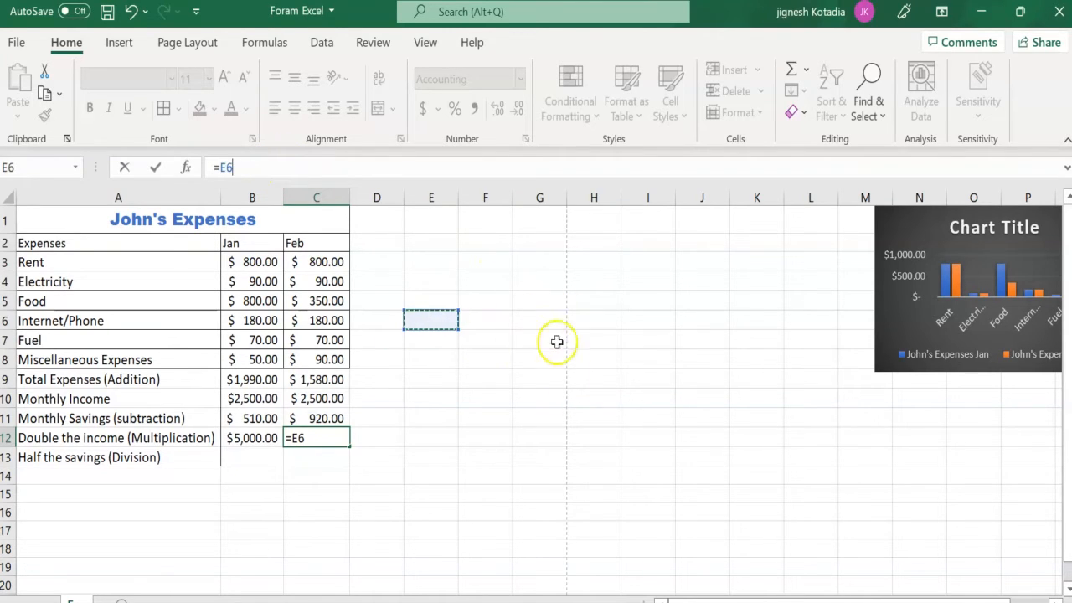
pyautogui.click(514, 361)
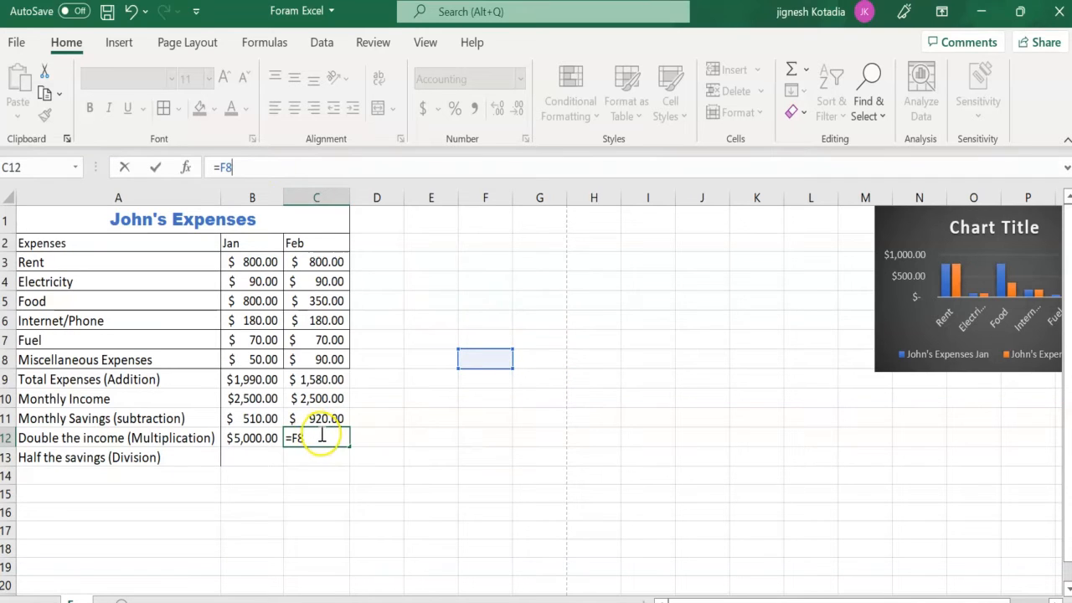
pyautogui.moveTo(319, 435); pyautogui.dragTo(281, 432)
pyautogui.press('BackSpace')
pyautogui.press('Escape')
pyautogui.click(434, 442)
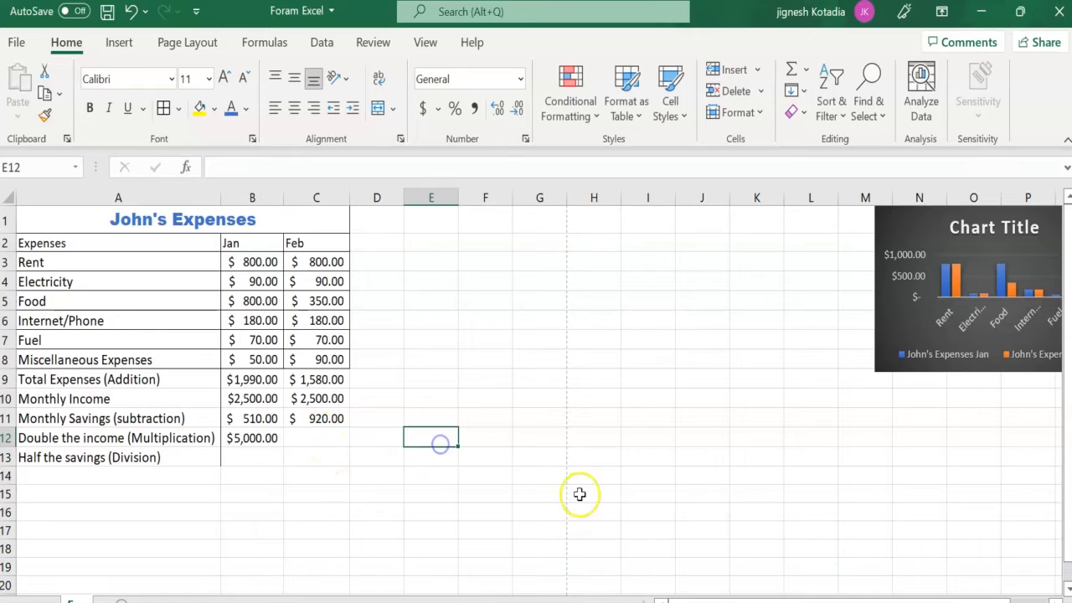
pyautogui.click(326, 438)
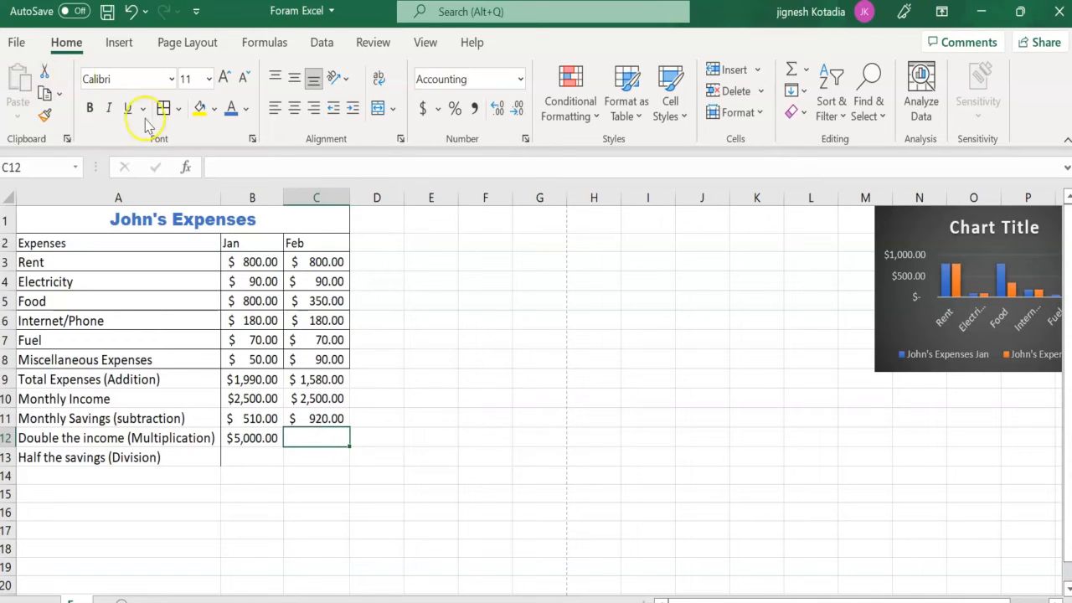
pyautogui.click(134, 14)
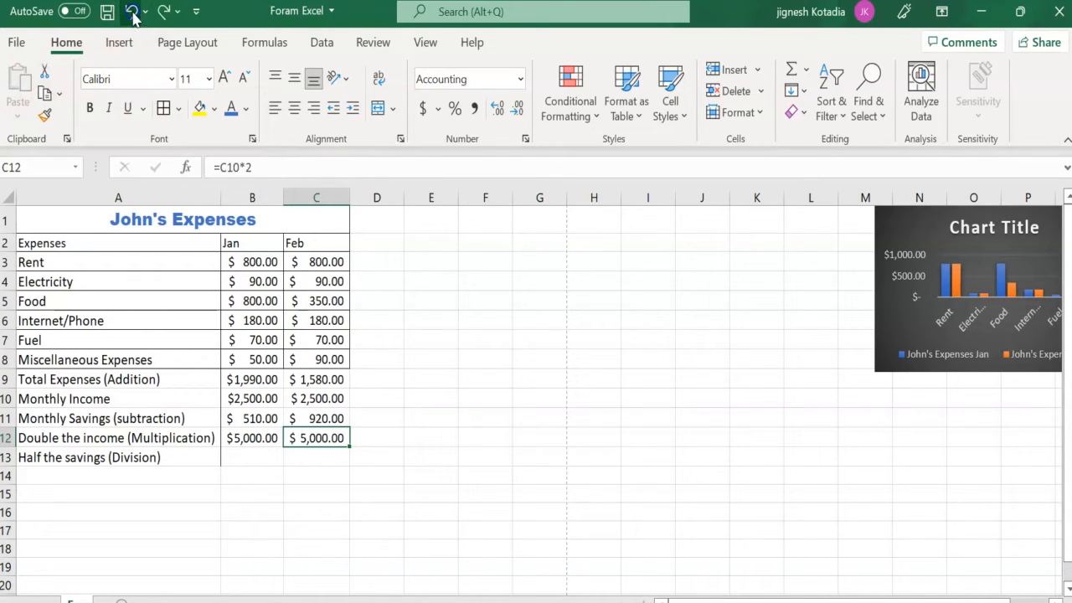
pyautogui.click(407, 422)
# - Clear the formula from the Feb double-income cell C12
pyautogui.click(271, 457)
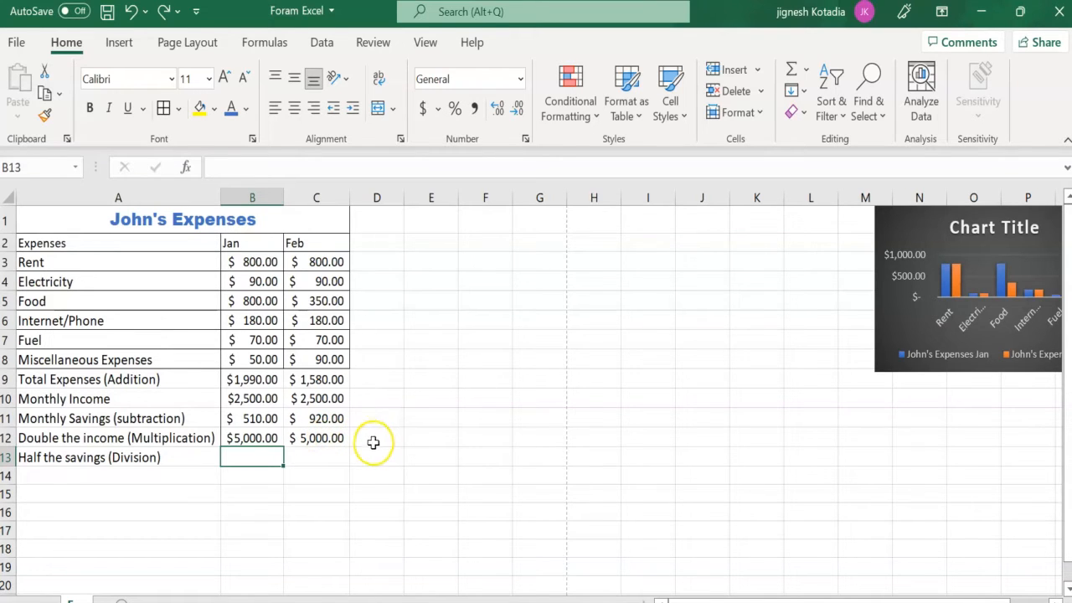
pyautogui.click(507, 377)
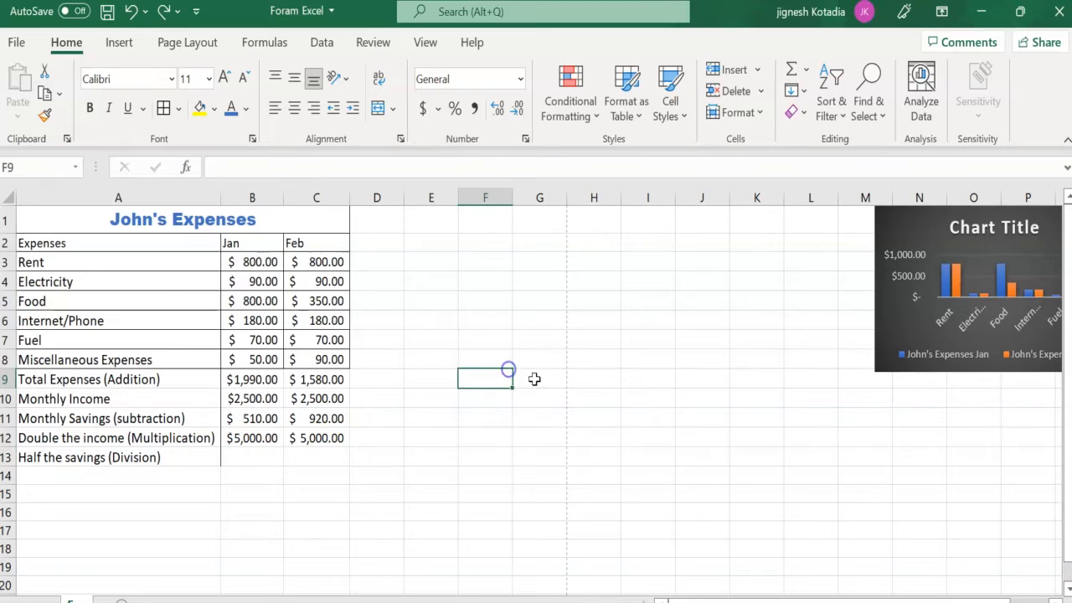
pyautogui.click(338, 437)
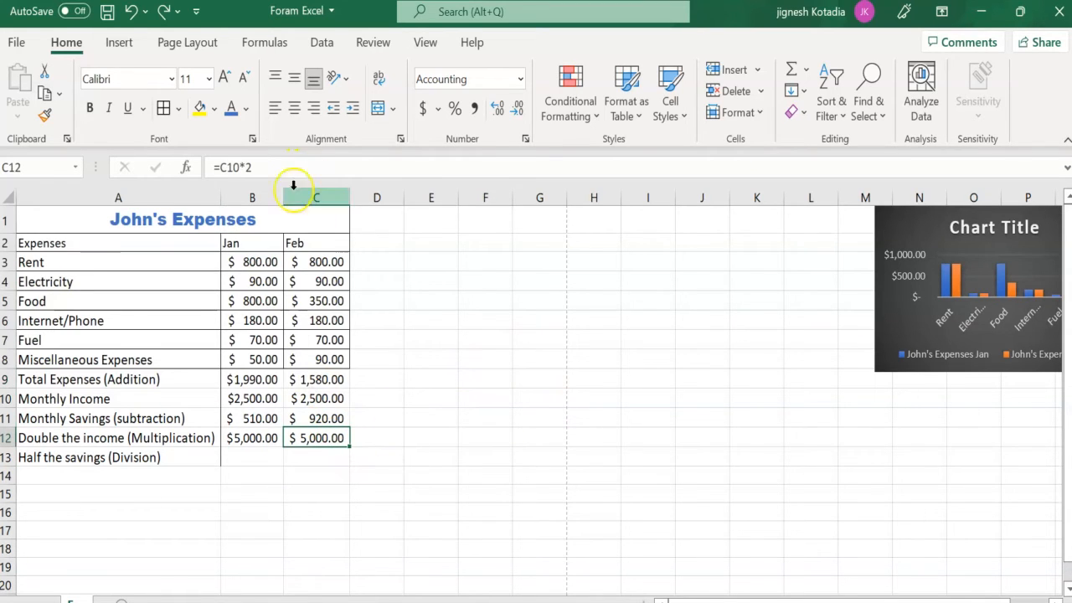
pyautogui.moveTo(303, 172); pyautogui.dragTo(163, 165)
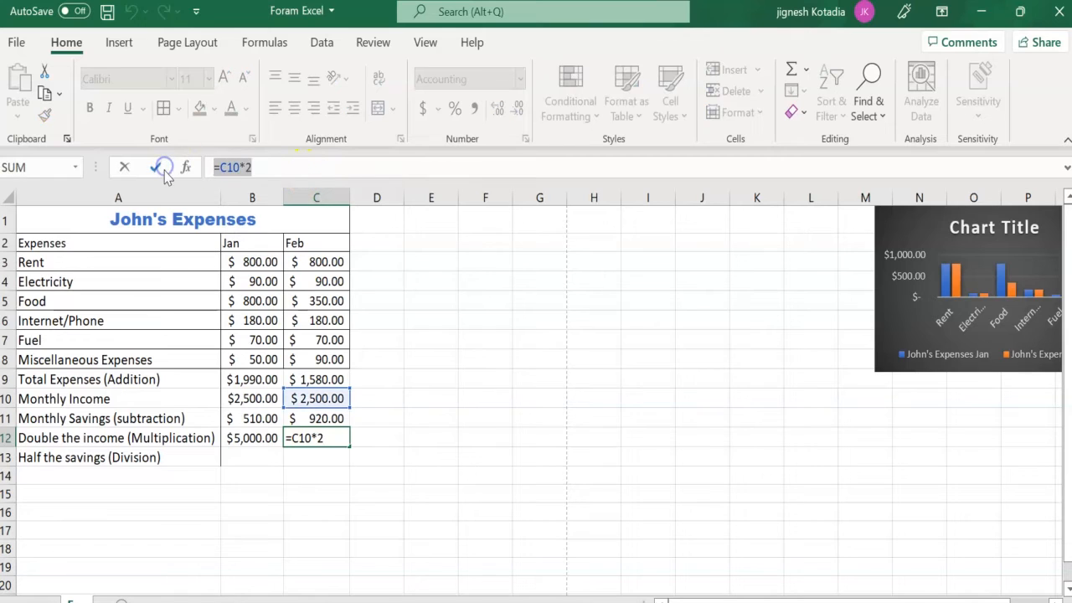
pyautogui.press('BackSpace')
pyautogui.click(437, 439)
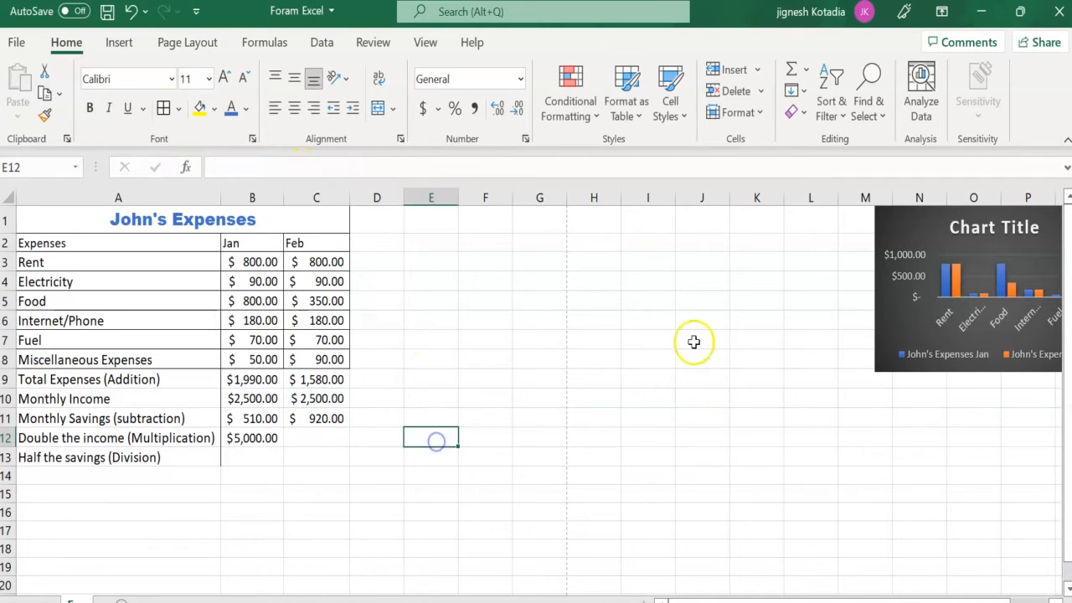
# - Fill the empty Feb double-income cell C12 with the formula =C10*2
pyautogui.click(325, 442)
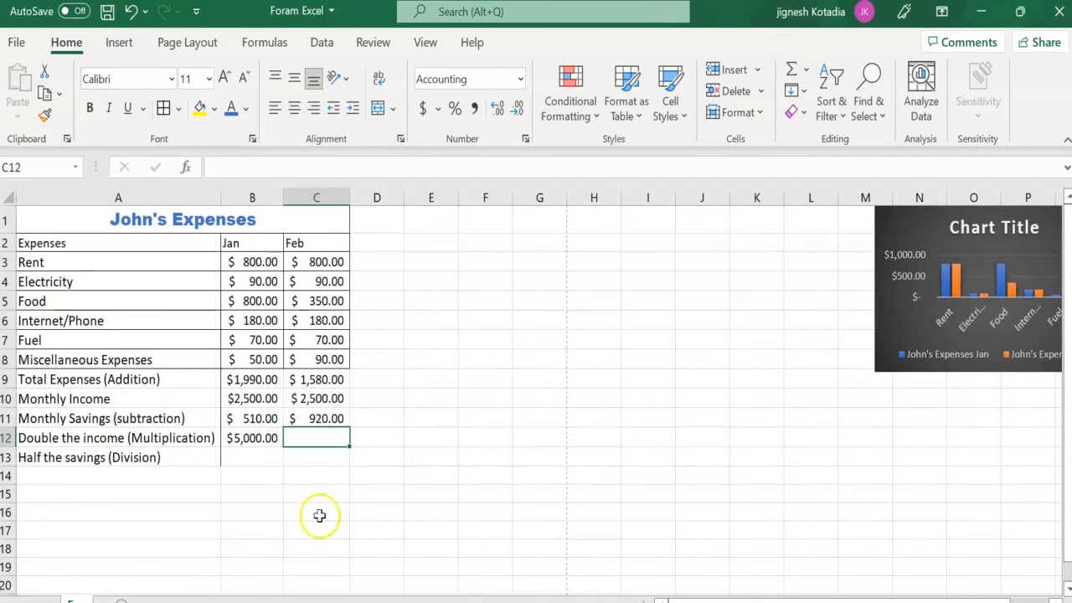
pyautogui.write('=')
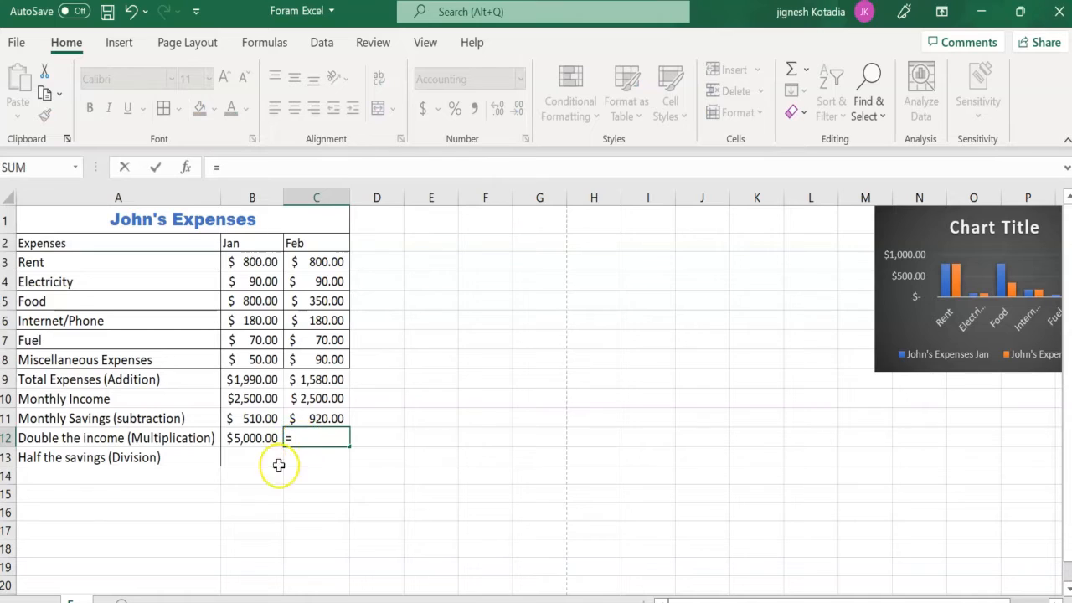
pyautogui.click(316, 398)
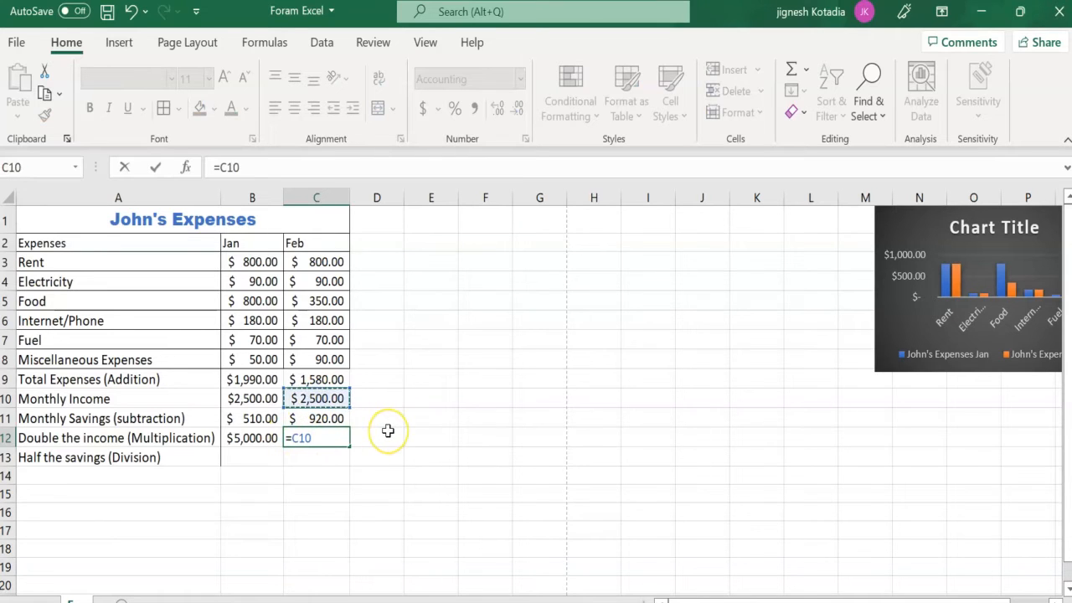
pyautogui.write('*')
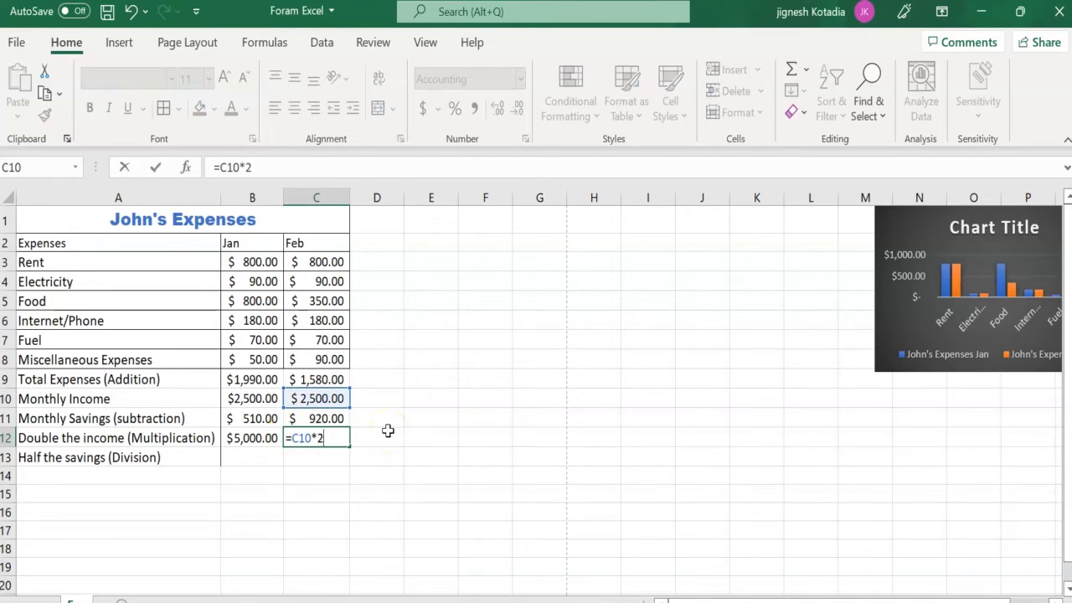
pyautogui.press('Return')
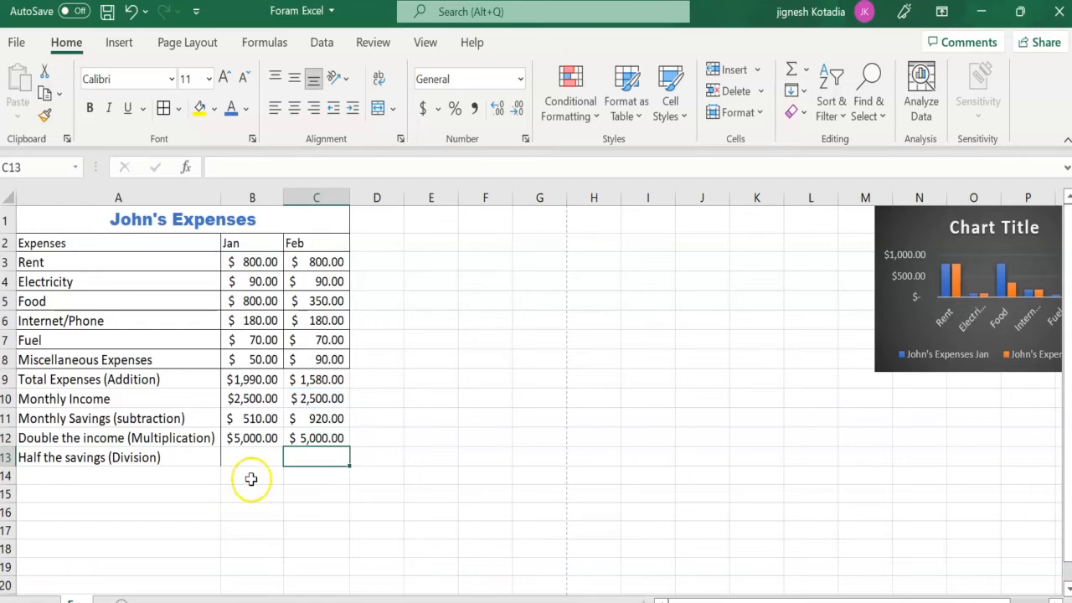
# - Enter the formula =B11/2 in the Jan half-savings cell B13 and fill it across to the Feb cell C13
pyautogui.click(264, 456)
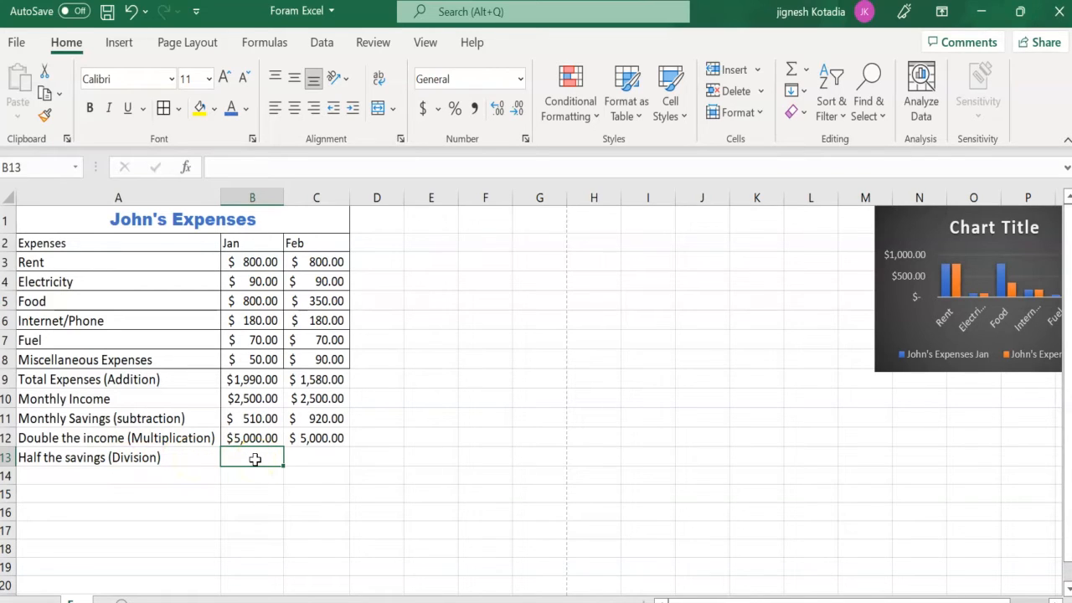
pyautogui.write('=')
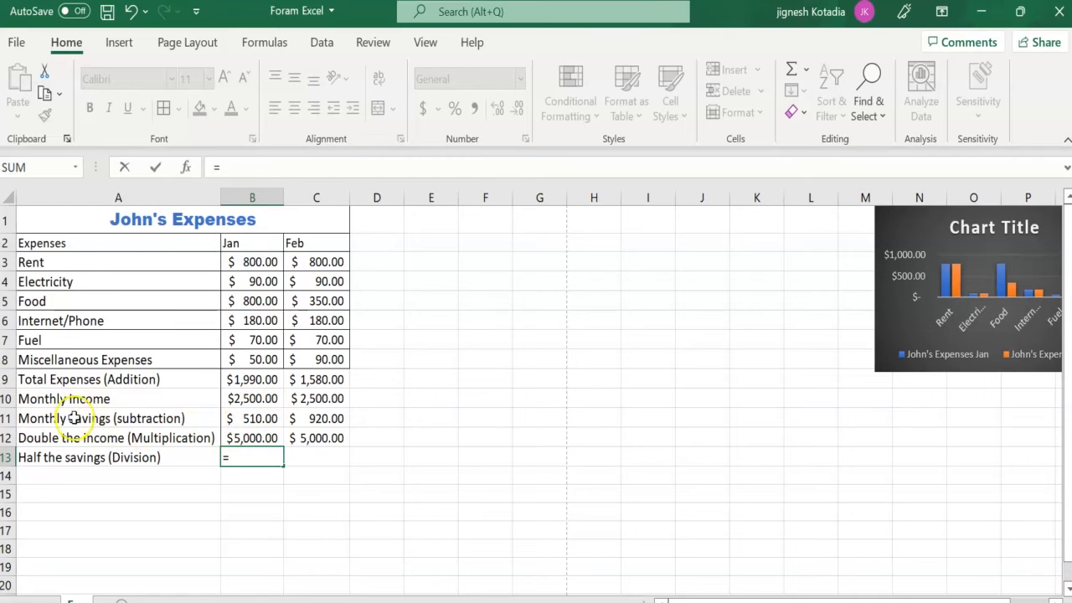
pyautogui.click(254, 419)
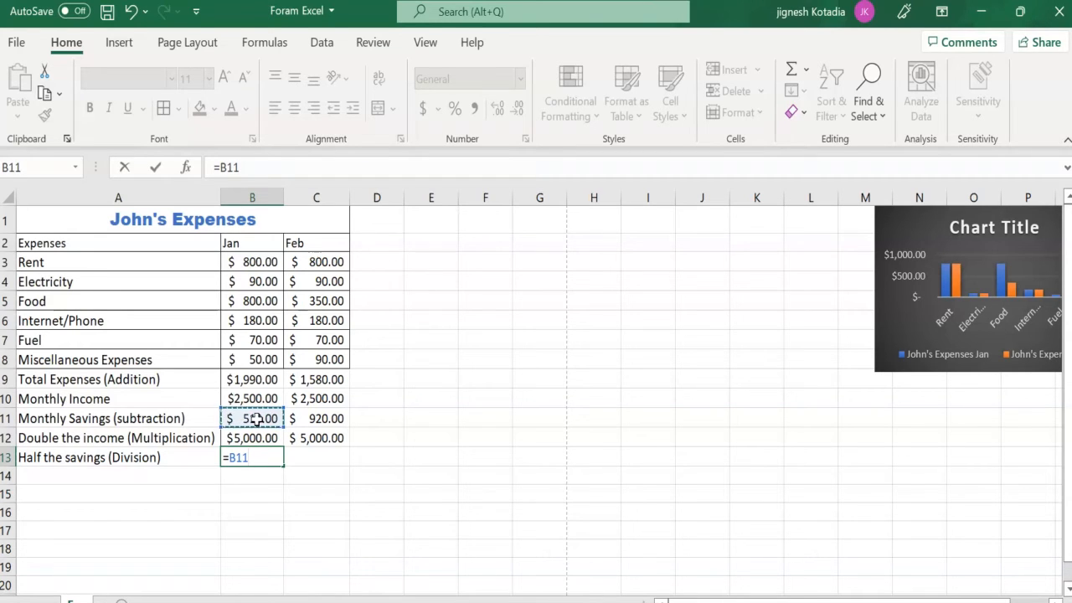
pyautogui.write('/2')
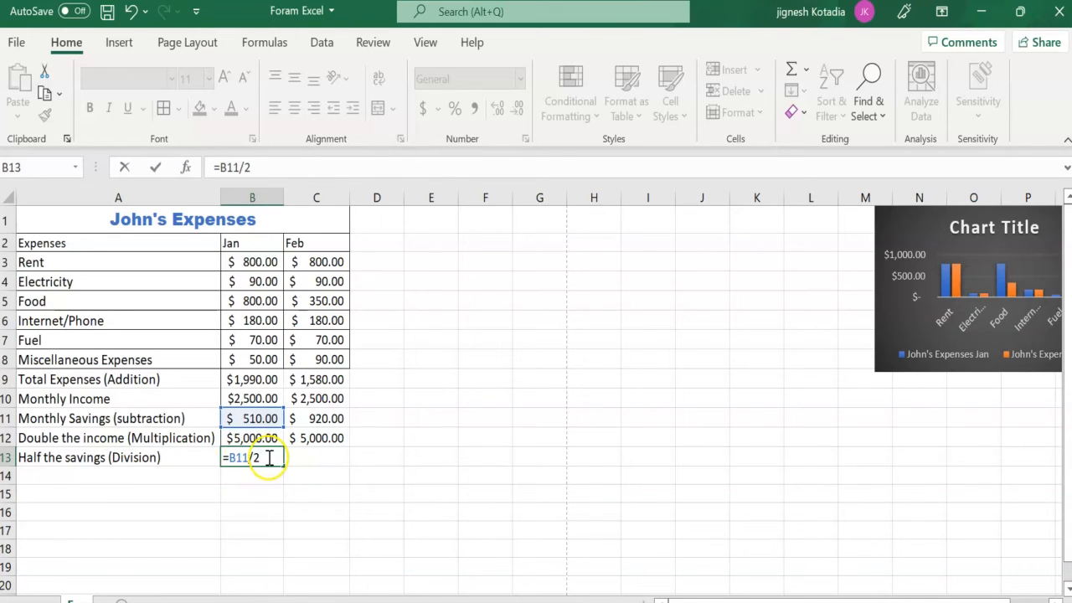
pyautogui.press('Return')
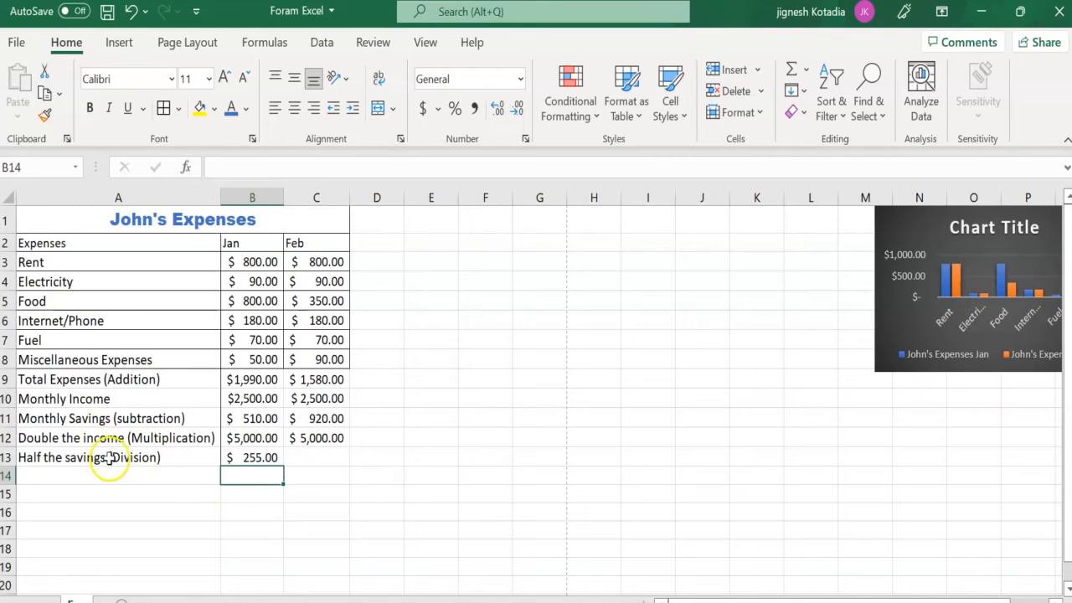
pyautogui.click(270, 457)
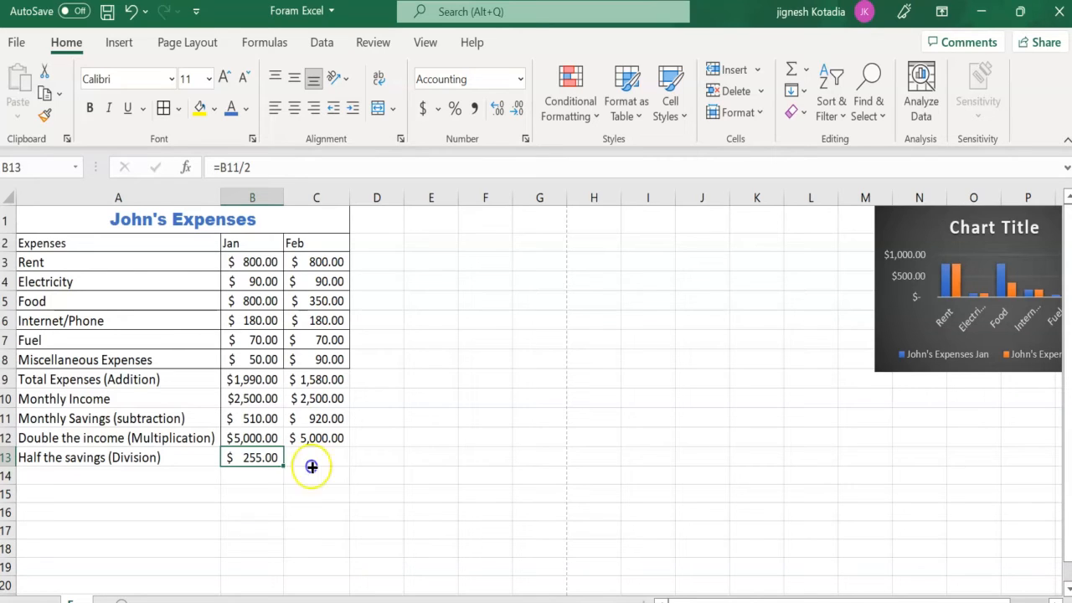
pyautogui.moveTo(311, 466); pyautogui.dragTo(347, 467)
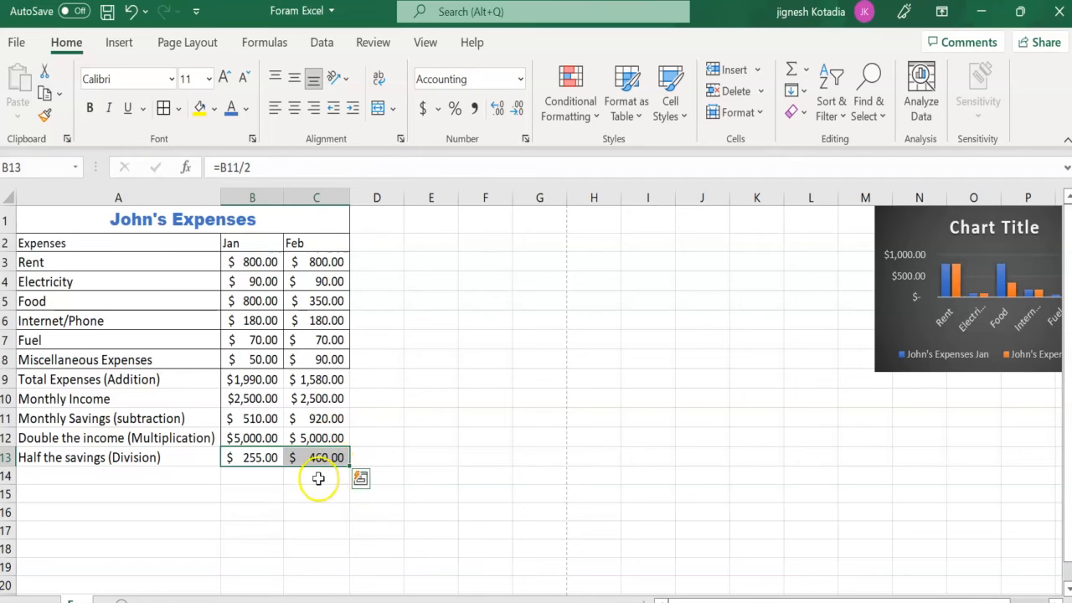
# - Review the division formulas in the half-savings cells C13 and B13
pyautogui.click(319, 479)
pyautogui.click(335, 458)
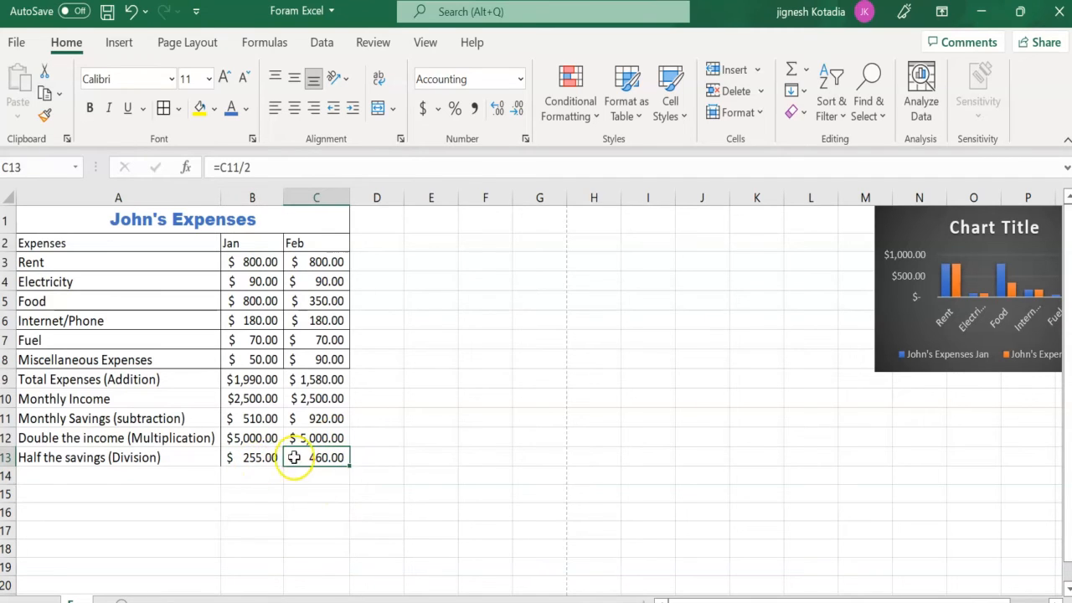
pyautogui.click(253, 459)
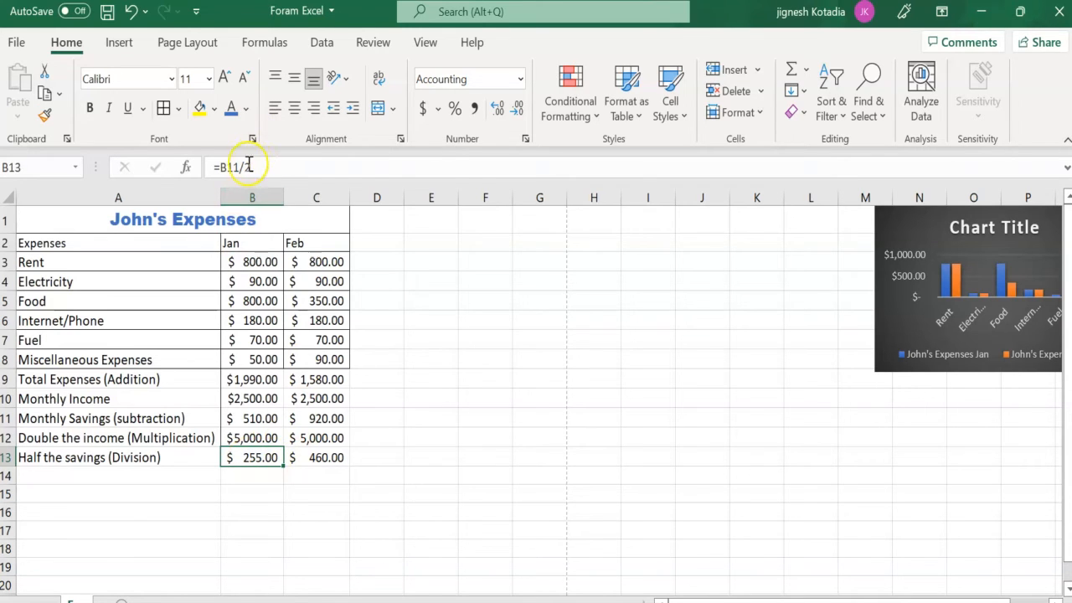
pyautogui.click(199, 167)
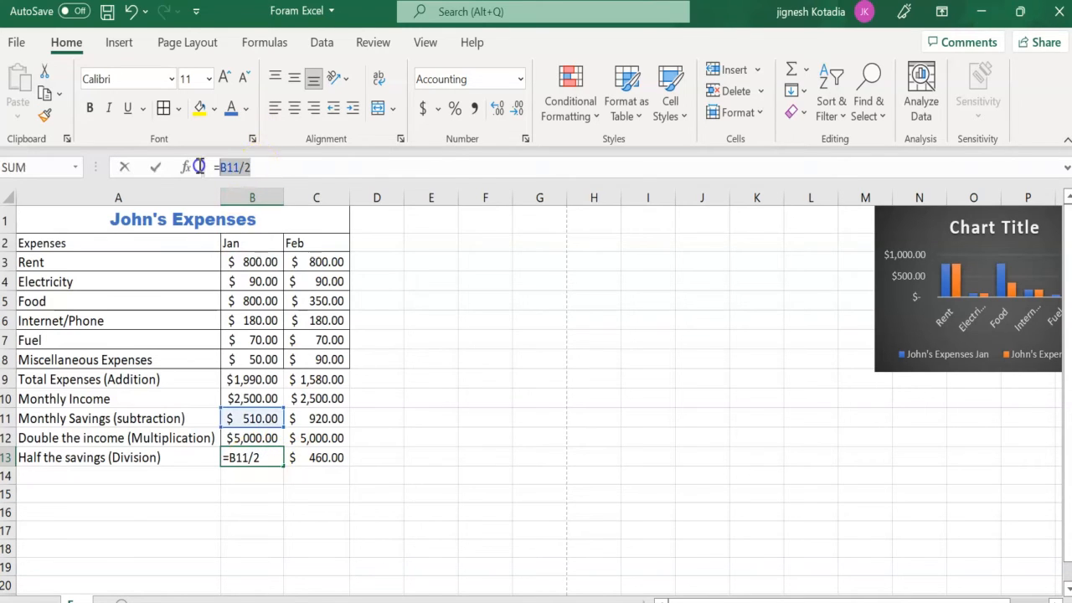
pyautogui.click(316, 457)
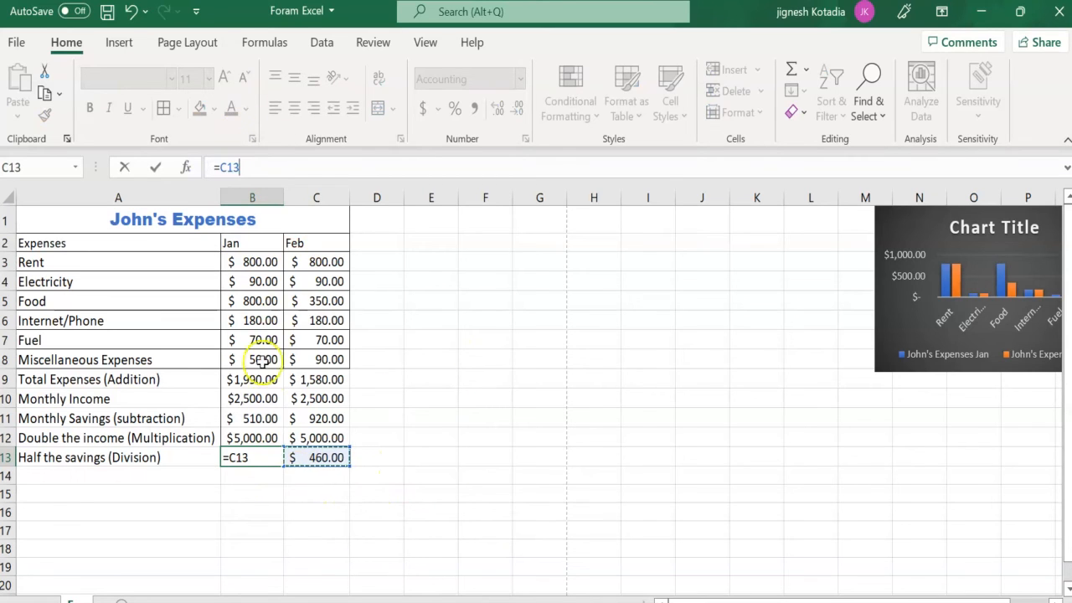
pyautogui.moveTo(247, 166); pyautogui.dragTo(208, 167)
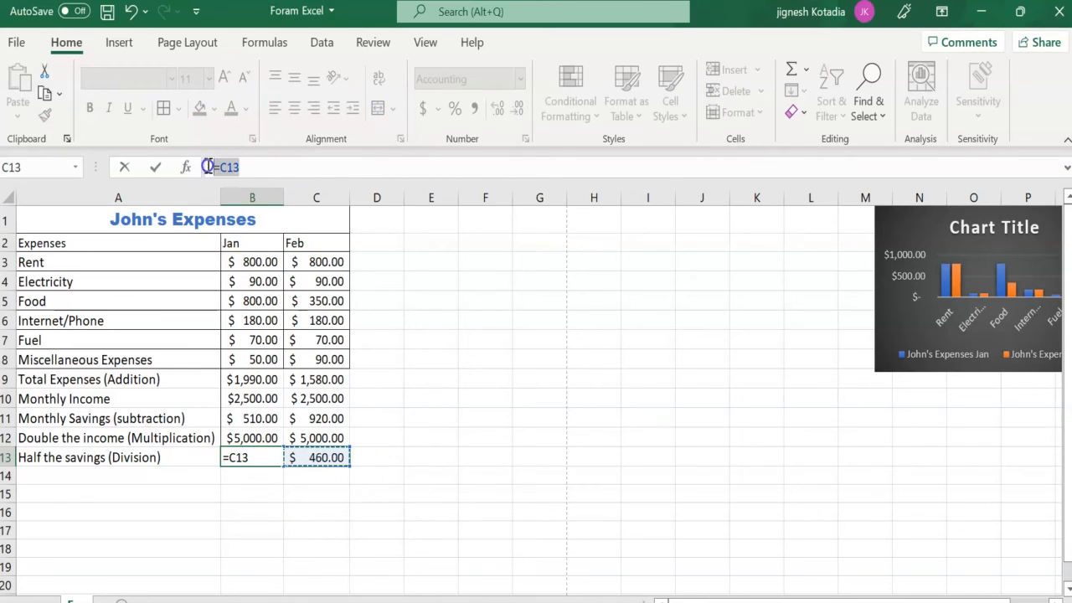
pyautogui.press('BackSpace')
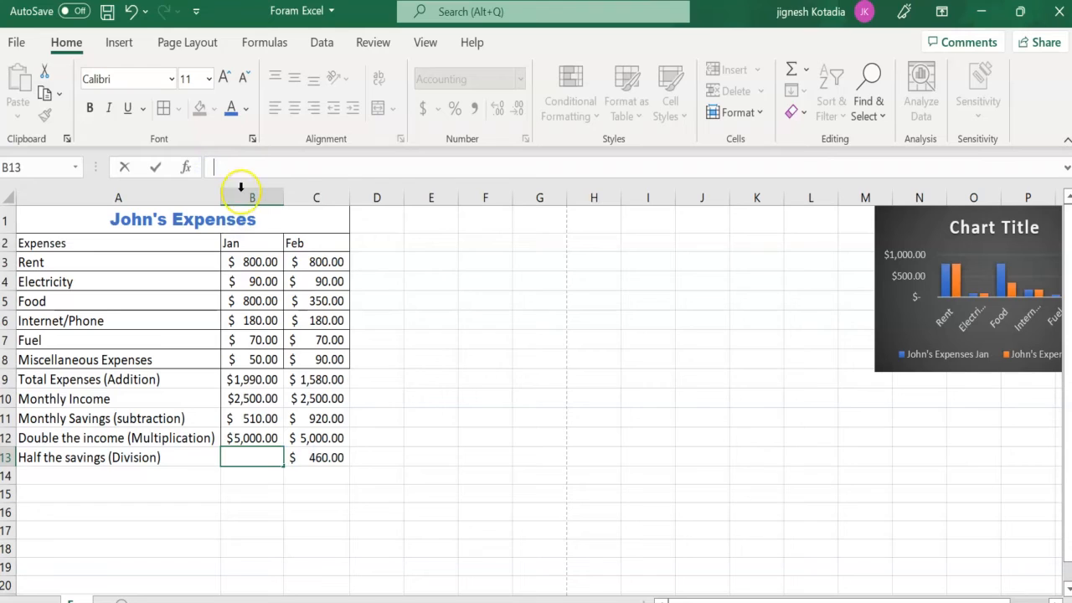
pyautogui.click(505, 438)
pyautogui.click(258, 458)
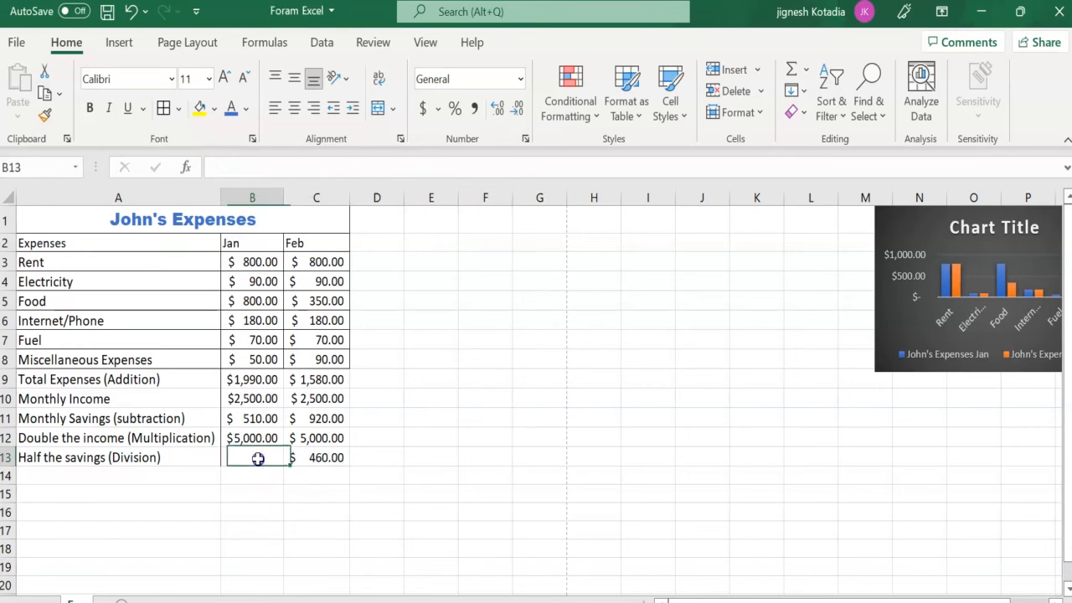
pyautogui.click(132, 11)
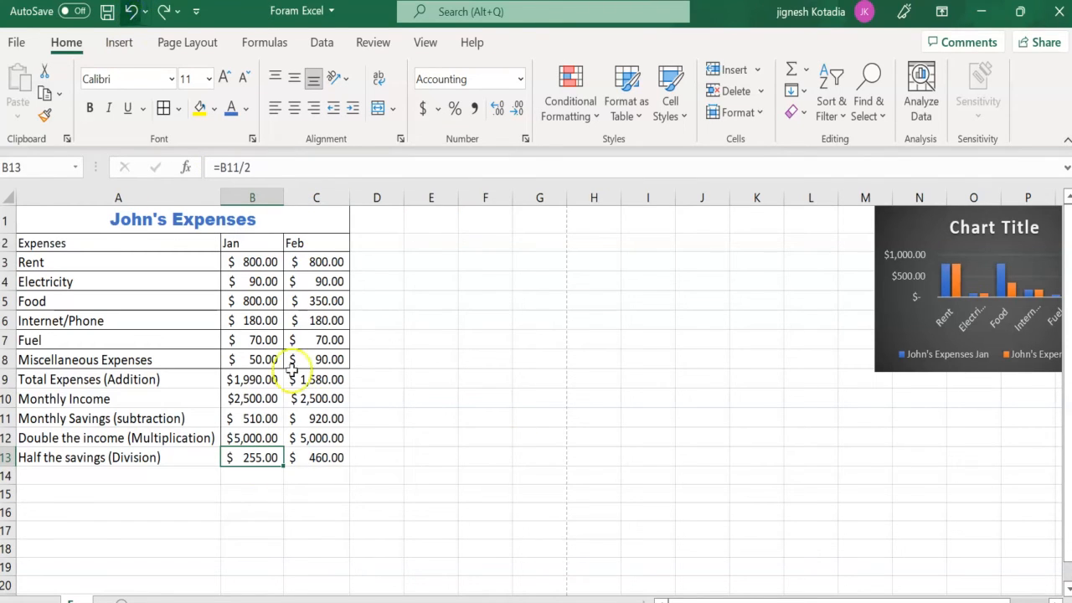
pyautogui.click(378, 492)
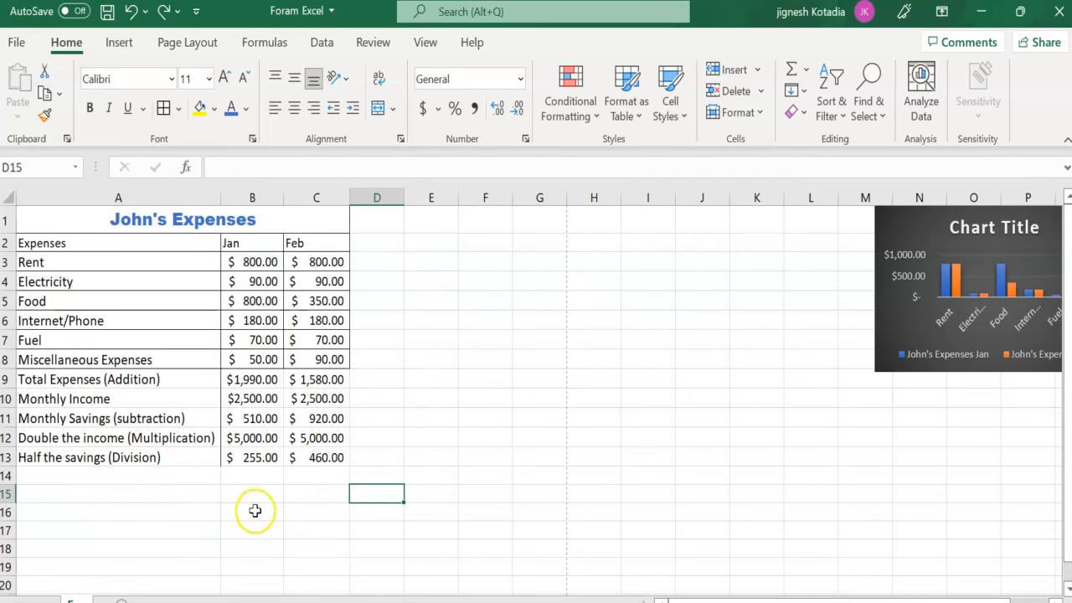
# - Insert the Max function for the Jan values B3:B13 in cell B14
pyautogui.moveTo(259, 257); pyautogui.dragTo(261, 459)
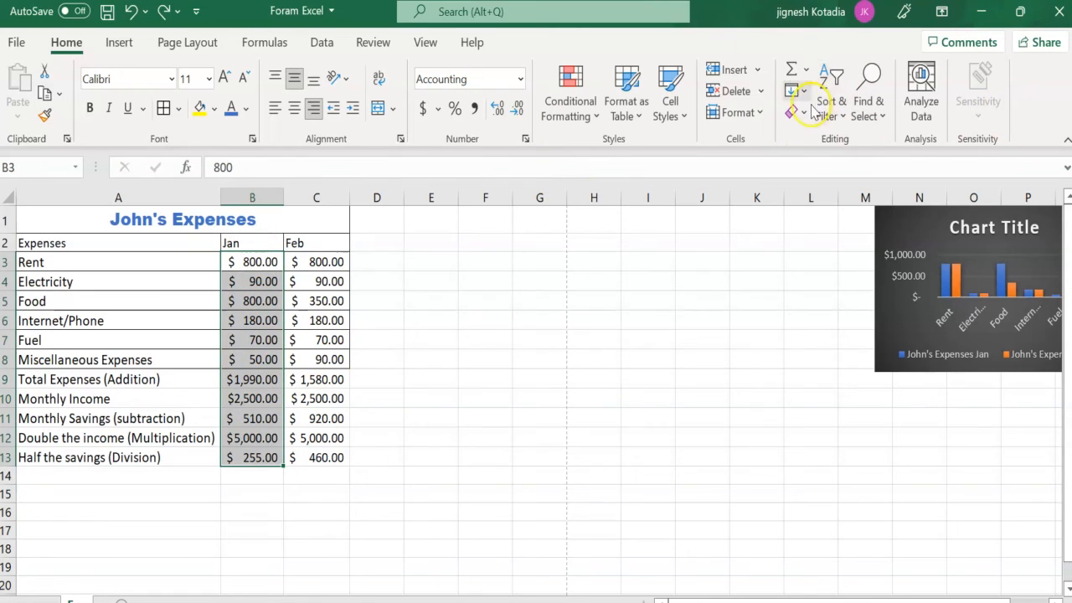
pyautogui.click(809, 72)
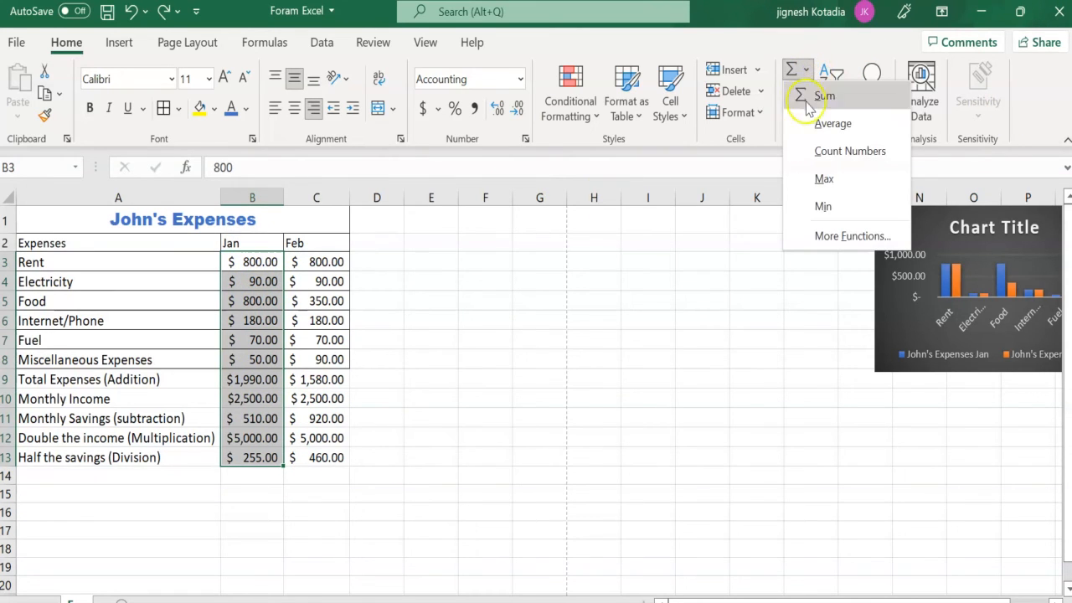
pyautogui.click(825, 179)
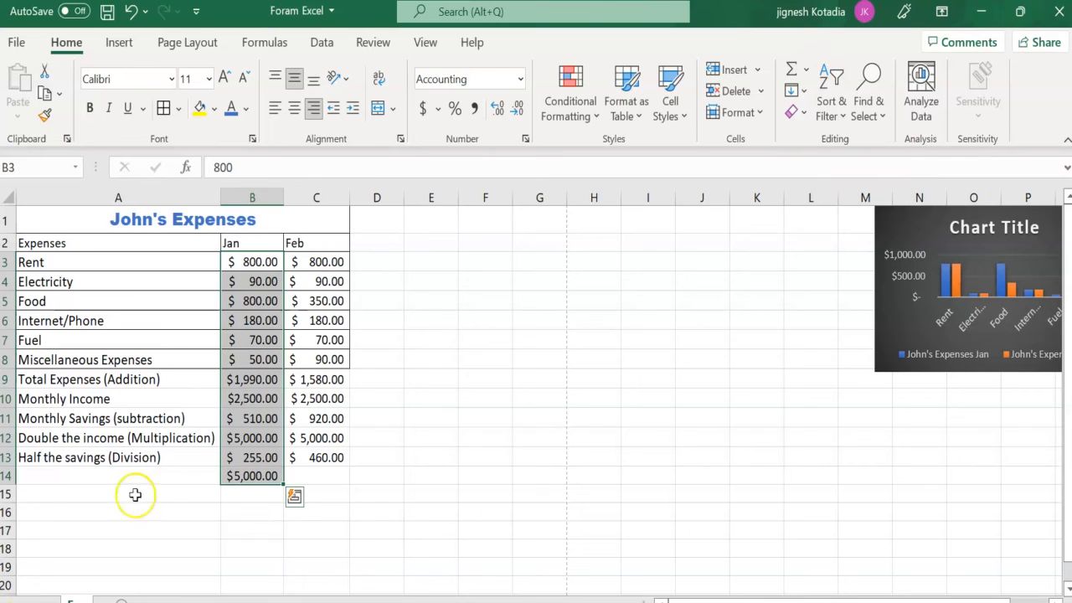
pyautogui.click(245, 475)
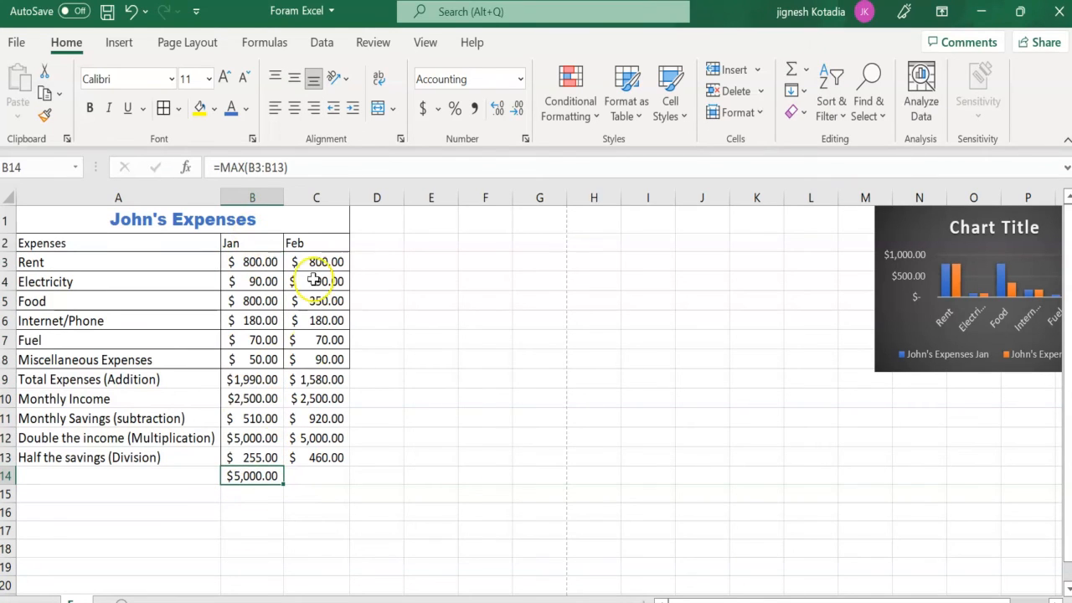
# - Insert the Min function for the Feb values C3:C13 in cell C14
pyautogui.moveTo(312, 262); pyautogui.dragTo(323, 457)
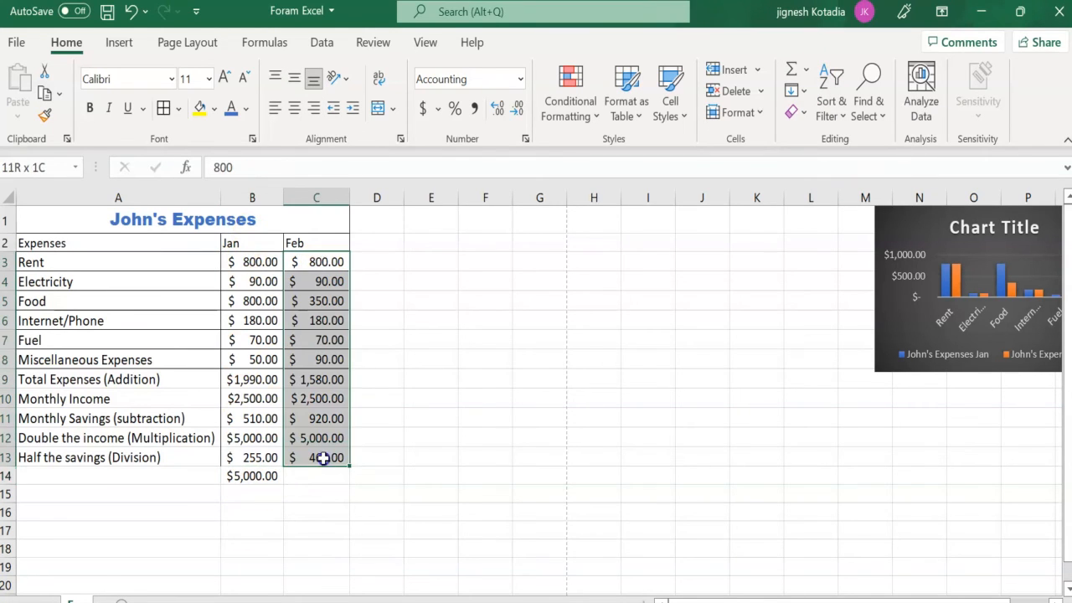
pyautogui.click(808, 76)
pyautogui.click(837, 206)
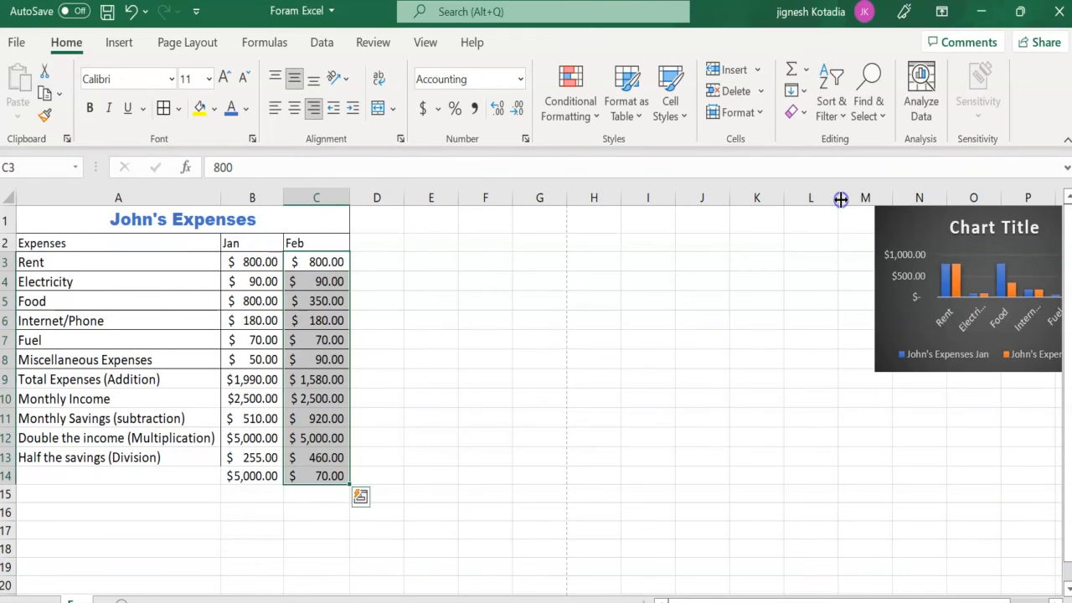
pyautogui.click(321, 510)
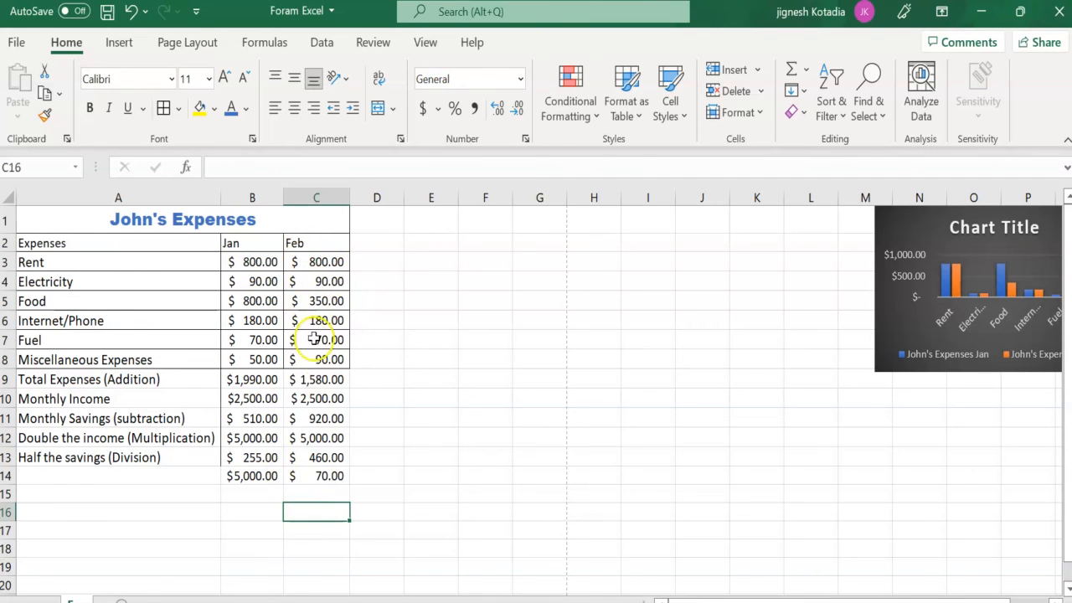
pyautogui.click(335, 474)
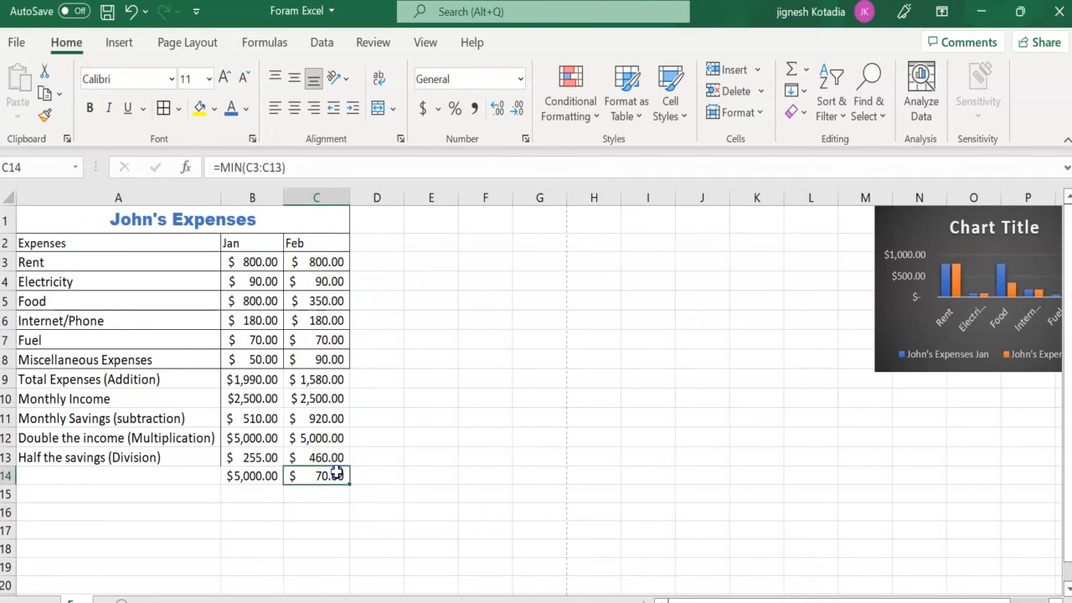
# - Review the maximum formula in cell B14 and the minimum formula in cell C14
pyautogui.click(249, 474)
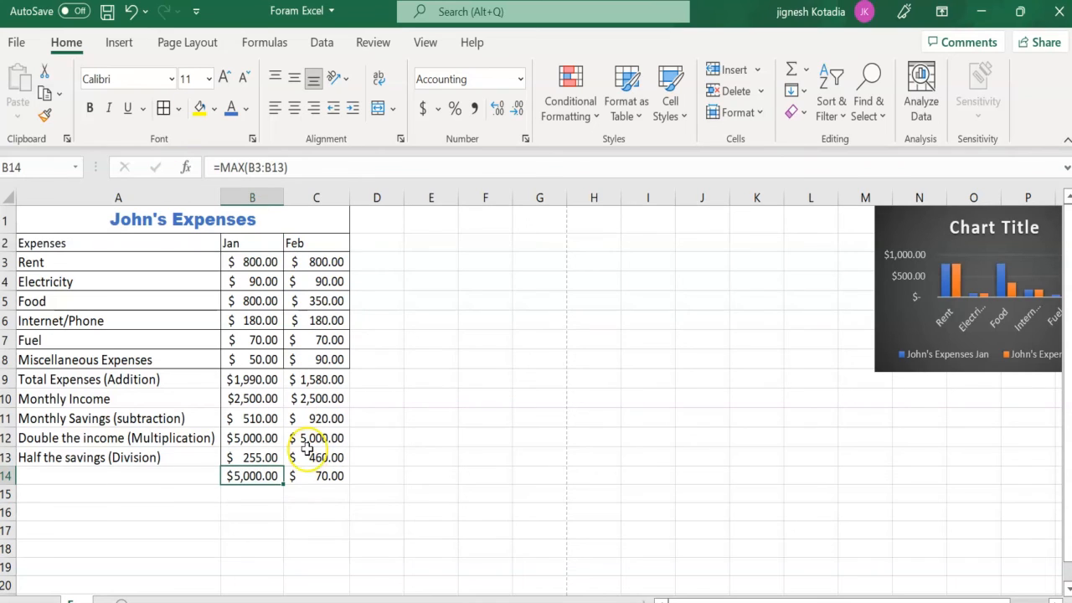
pyautogui.moveTo(287, 168); pyautogui.dragTo(211, 166)
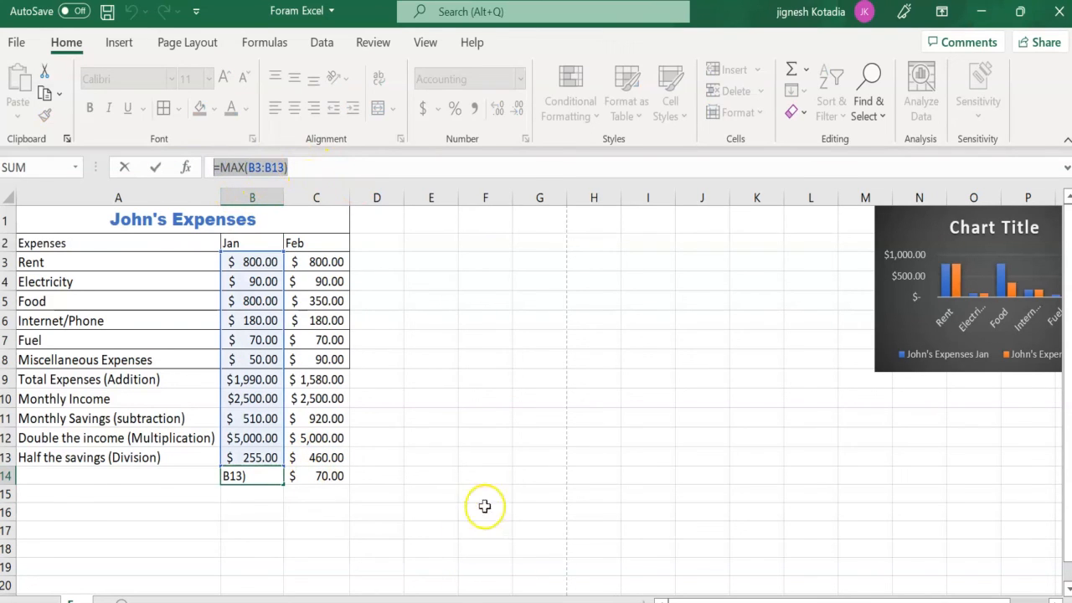
pyautogui.click(308, 165)
pyautogui.click(437, 378)
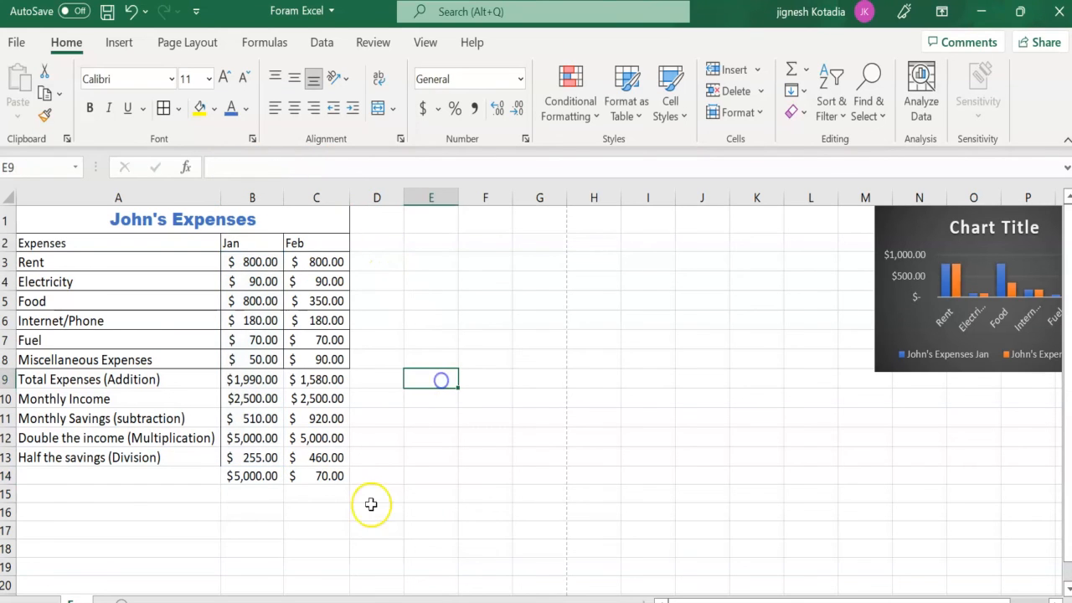
pyautogui.click(325, 477)
pyautogui.moveTo(300, 168); pyautogui.dragTo(219, 167)
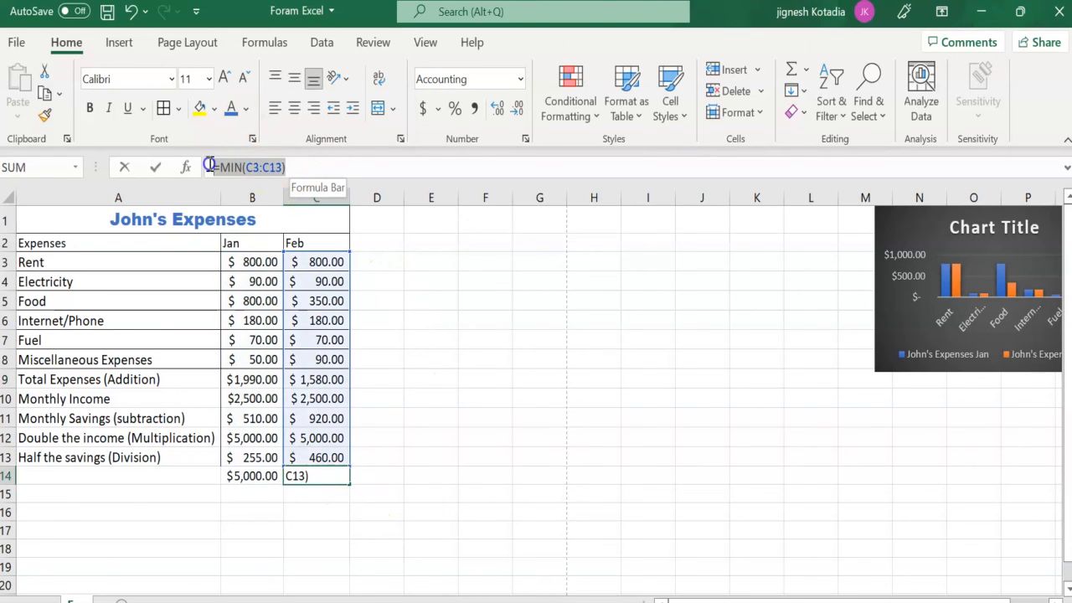
pyautogui.click(483, 356)
pyautogui.doubleClick(225, 168)
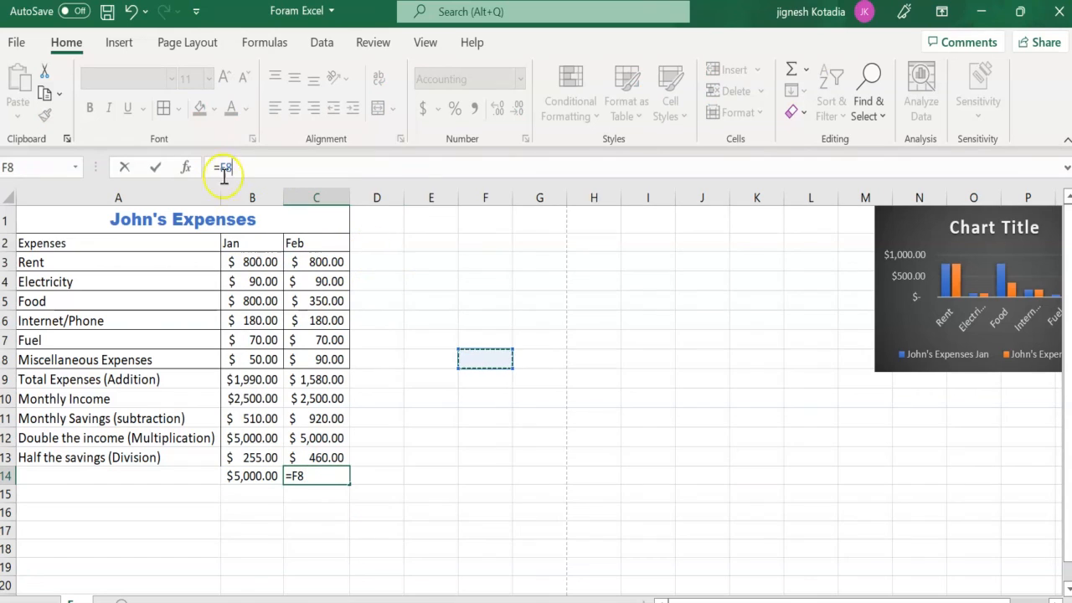
pyautogui.moveTo(245, 165); pyautogui.dragTo(205, 166)
pyautogui.press('BackSpace')
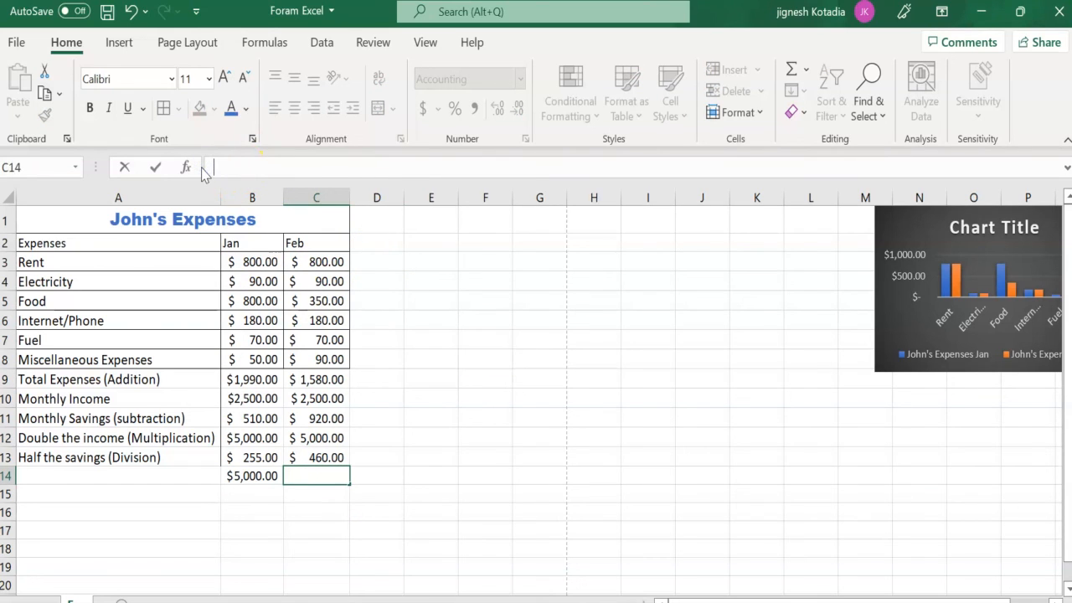
pyautogui.click(474, 461)
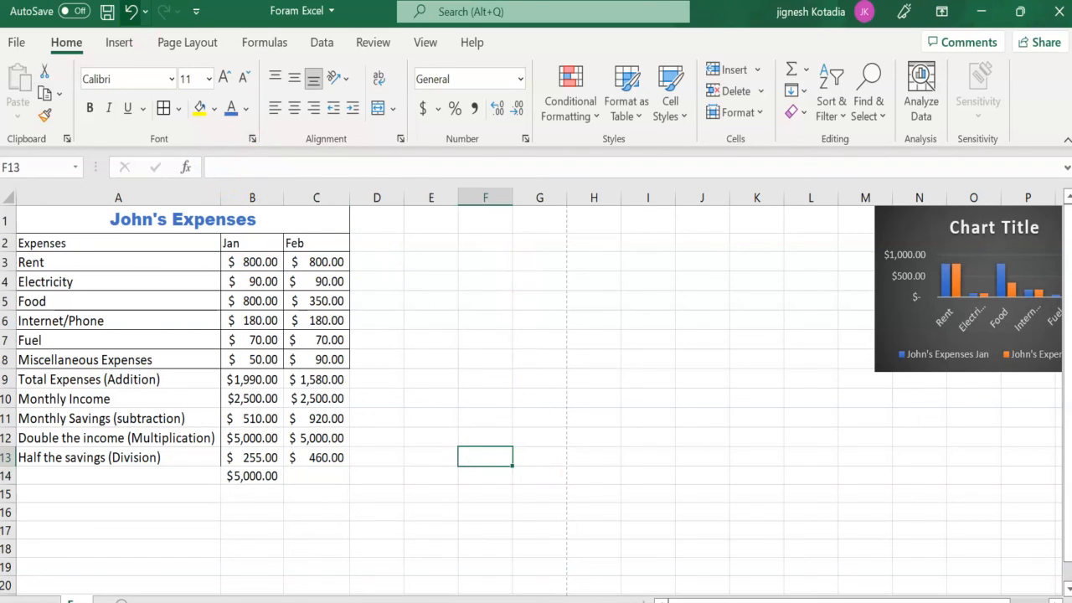
pyautogui.click(131, 11)
pyautogui.click(345, 513)
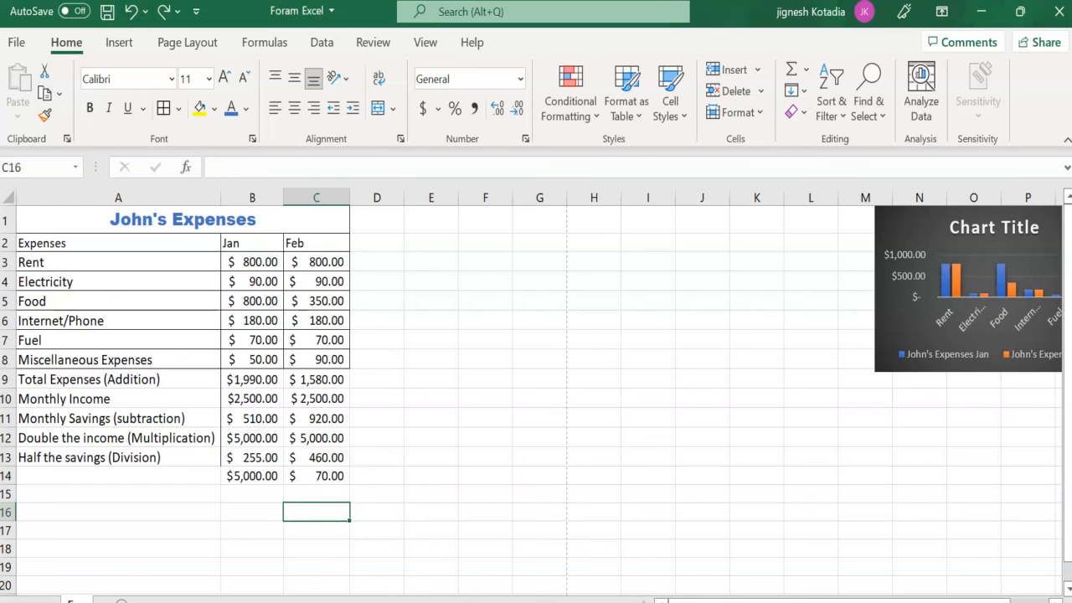